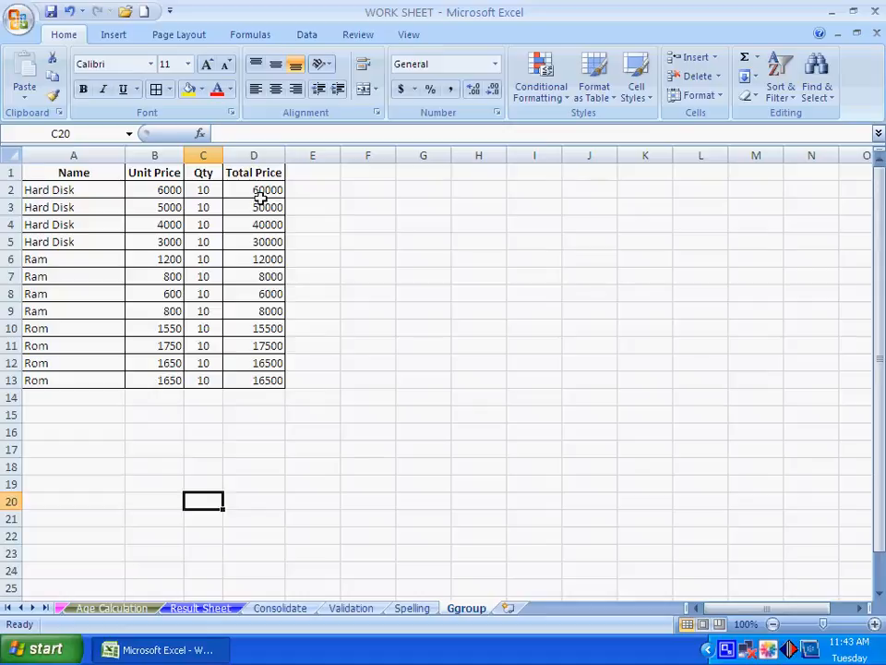
- Look over the Hard Disk, Ram and Rom row groups in the price table
drag(48, 190, 288, 224)
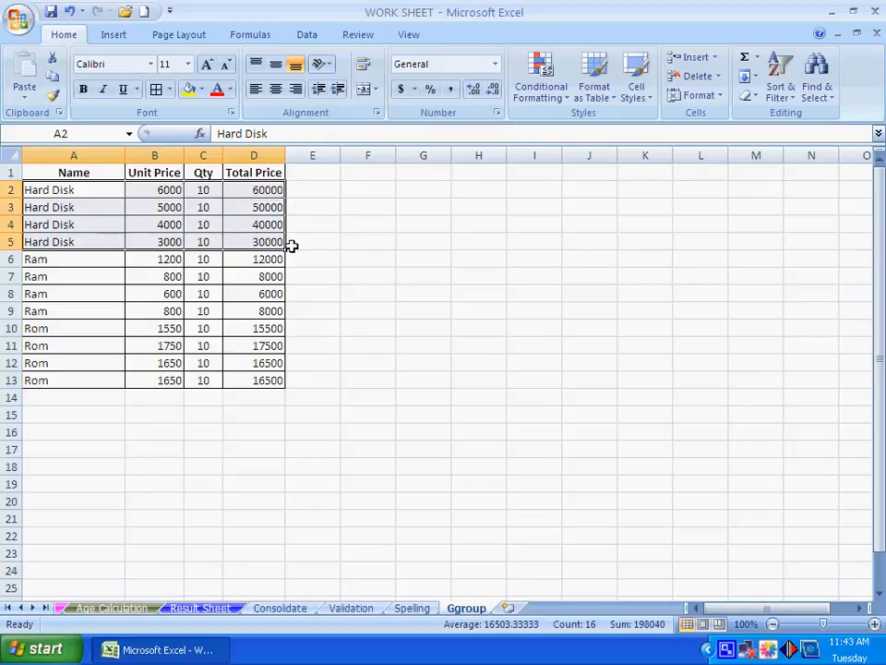
drag(64, 259, 259, 307)
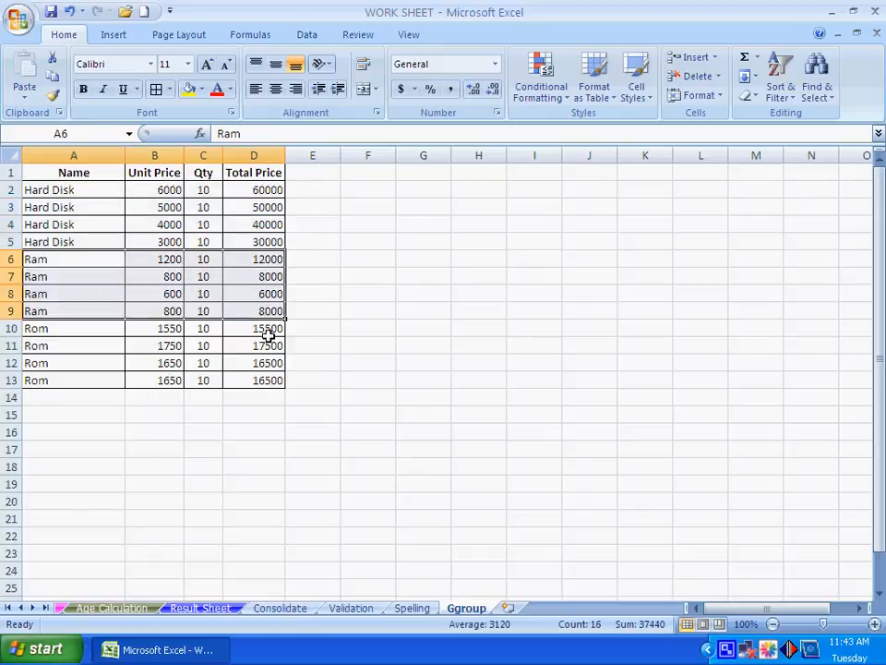
drag(59, 328, 250, 375)
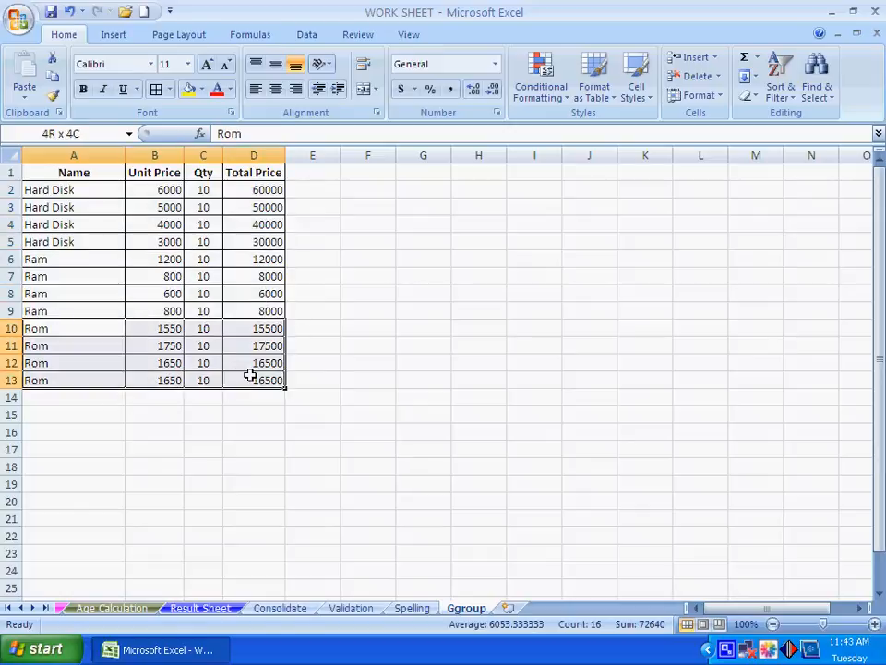
click(287, 416)
click(341, 436)
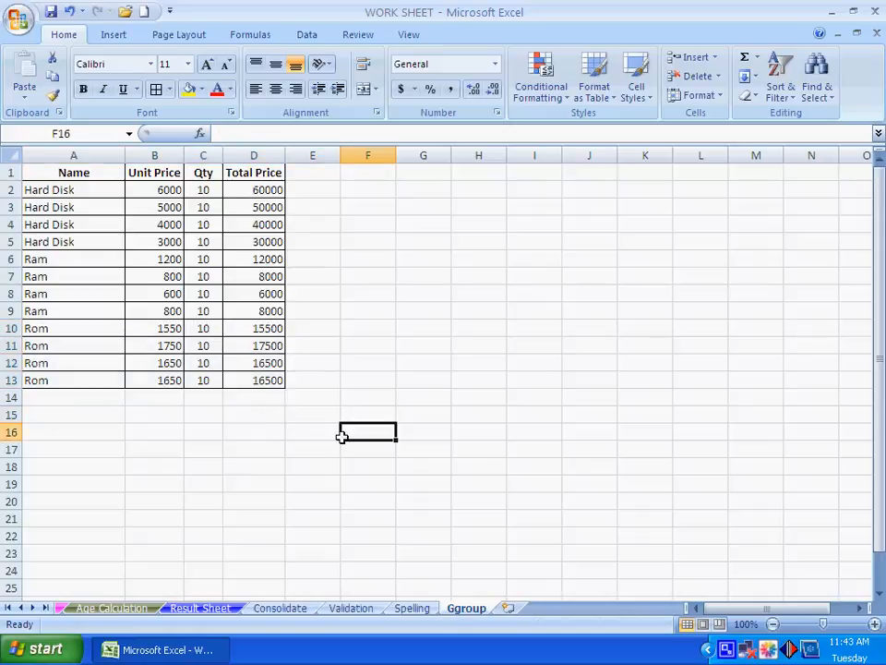
click(350, 447)
click(343, 364)
- Add Sum subtotals on Total Price to the table A1:D13 at each change in Name, with summaries below the data
drag(74, 173, 243, 380)
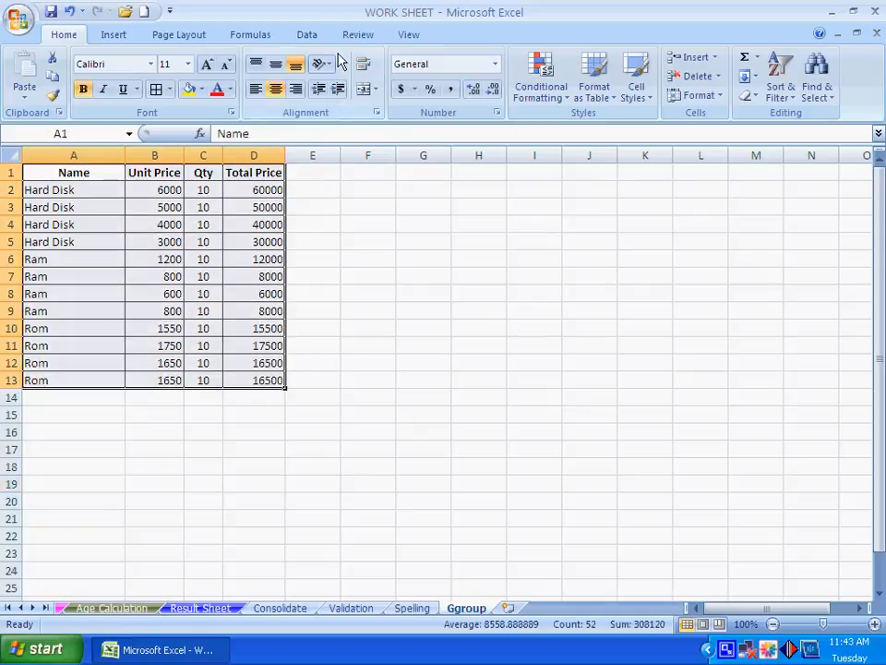
click(308, 35)
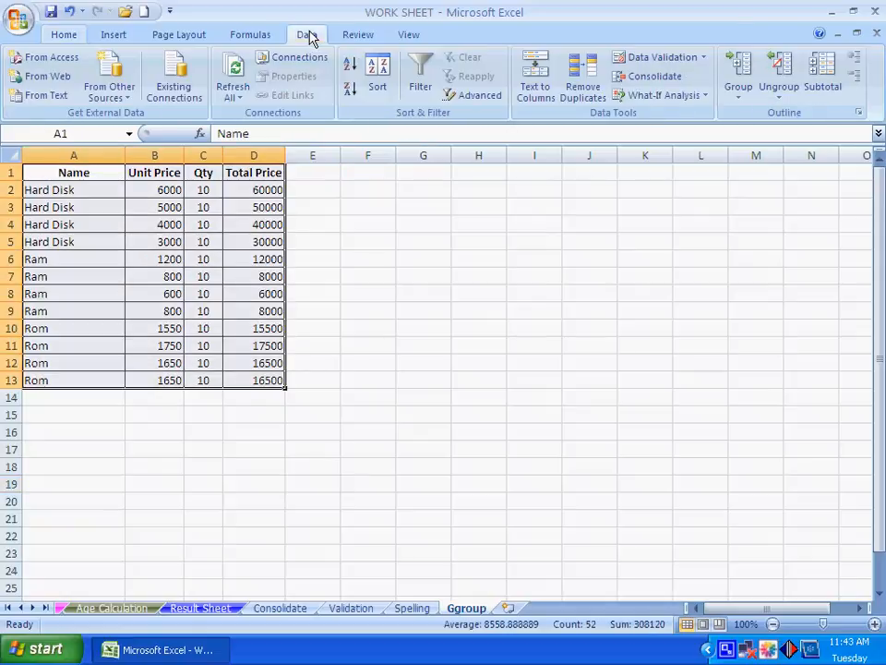
click(822, 84)
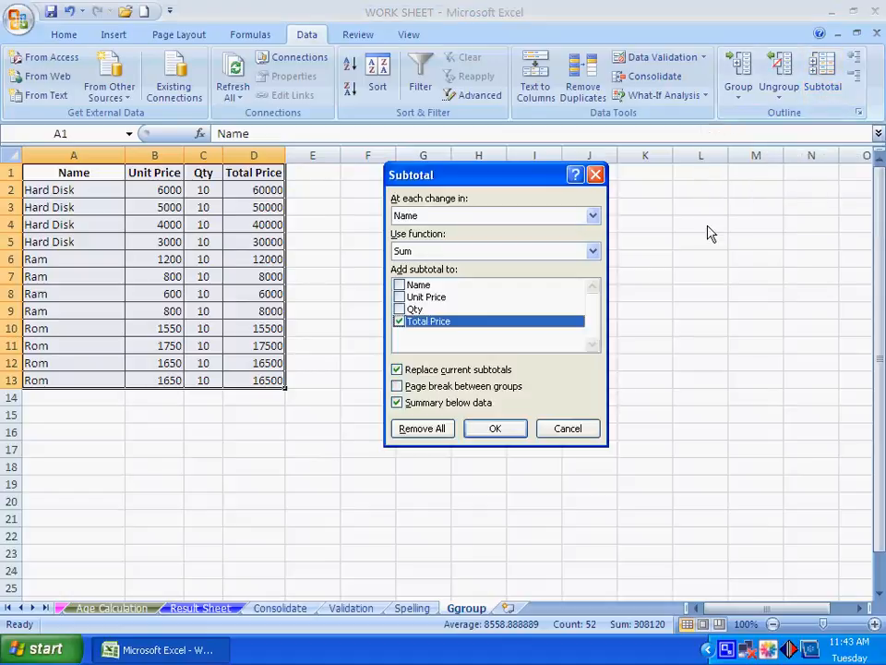
click(399, 321)
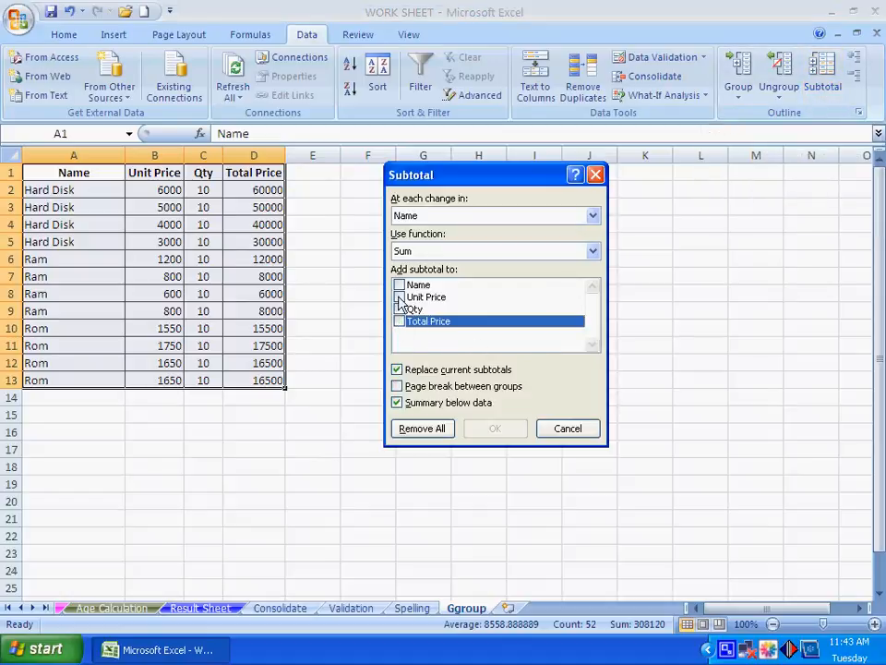
click(399, 285)
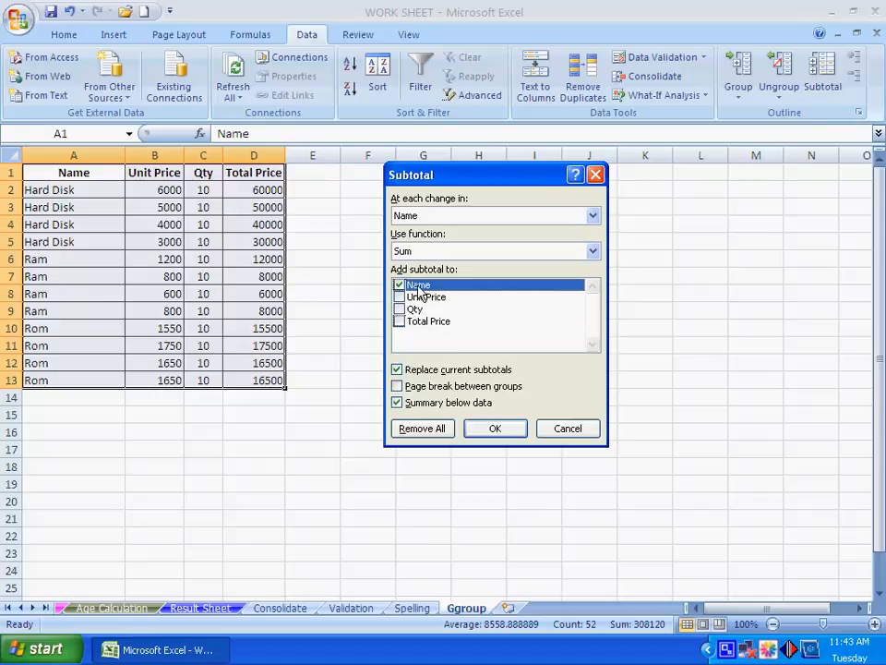
click(399, 285)
click(399, 297)
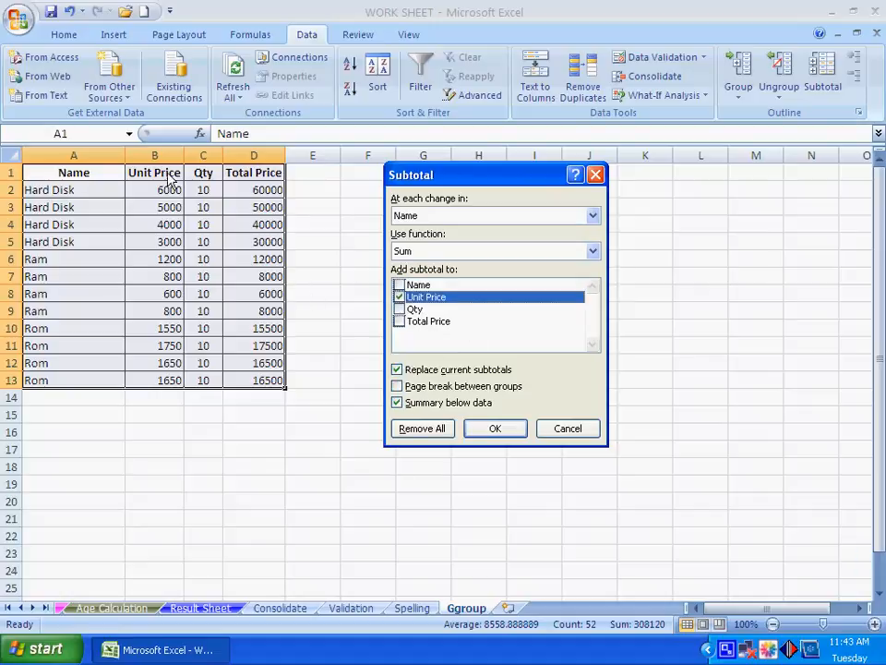
click(399, 297)
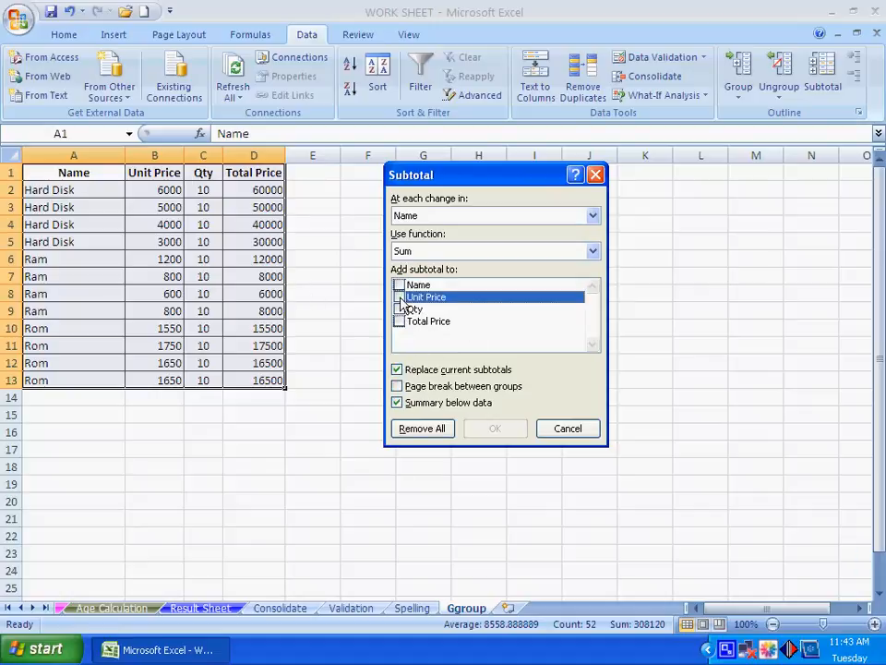
click(398, 309)
click(399, 309)
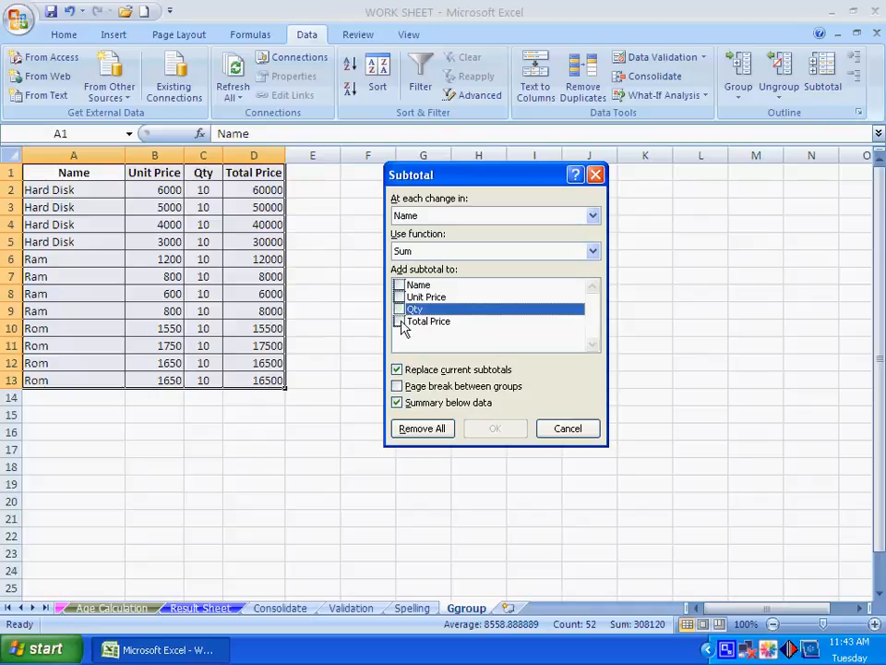
click(398, 322)
click(495, 429)
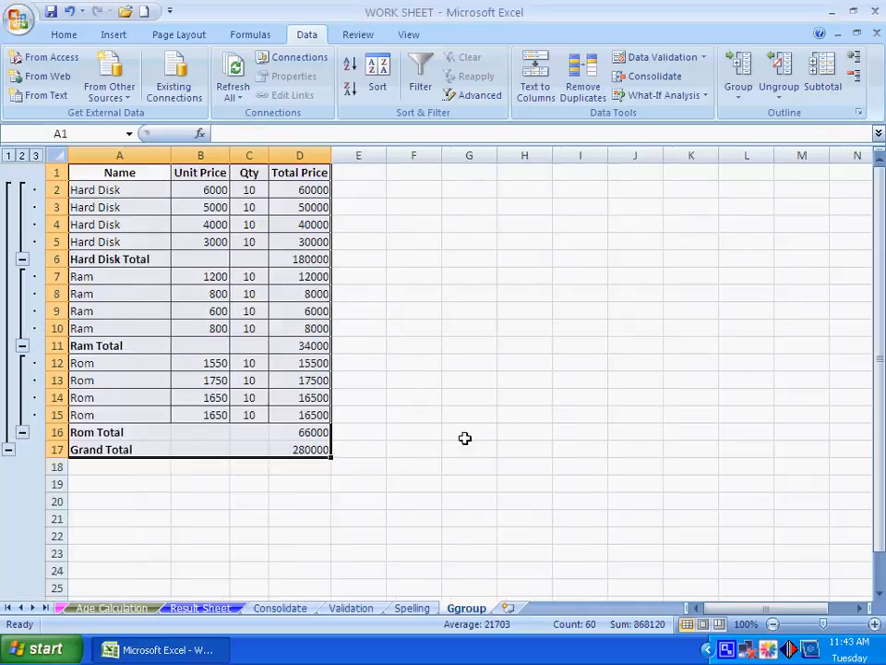
click(506, 375)
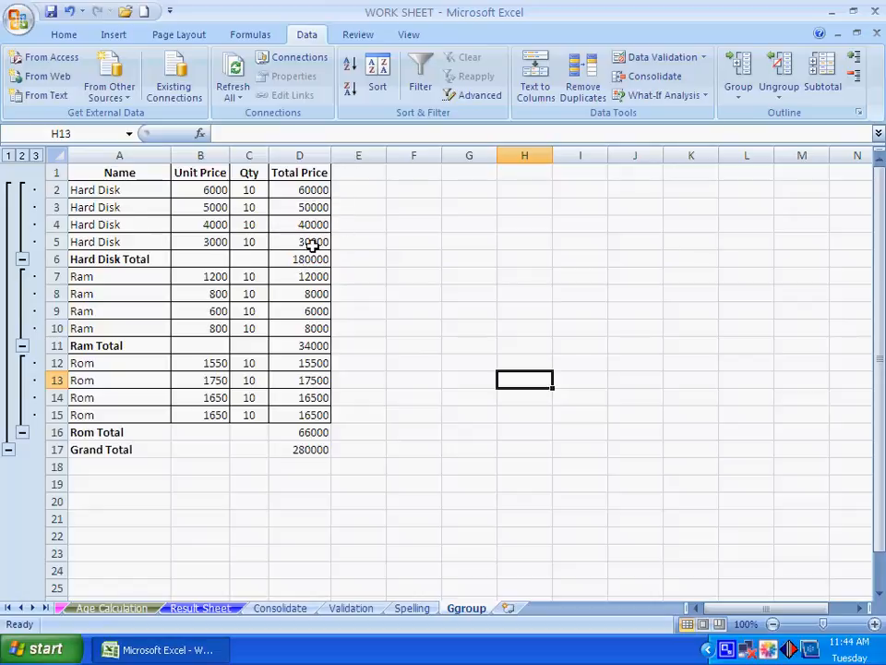
- Examine the Hard Disk, Ram and Rom subtotal rows and the Grand Total with their SUBTOTAL formulas
click(118, 256)
click(198, 261)
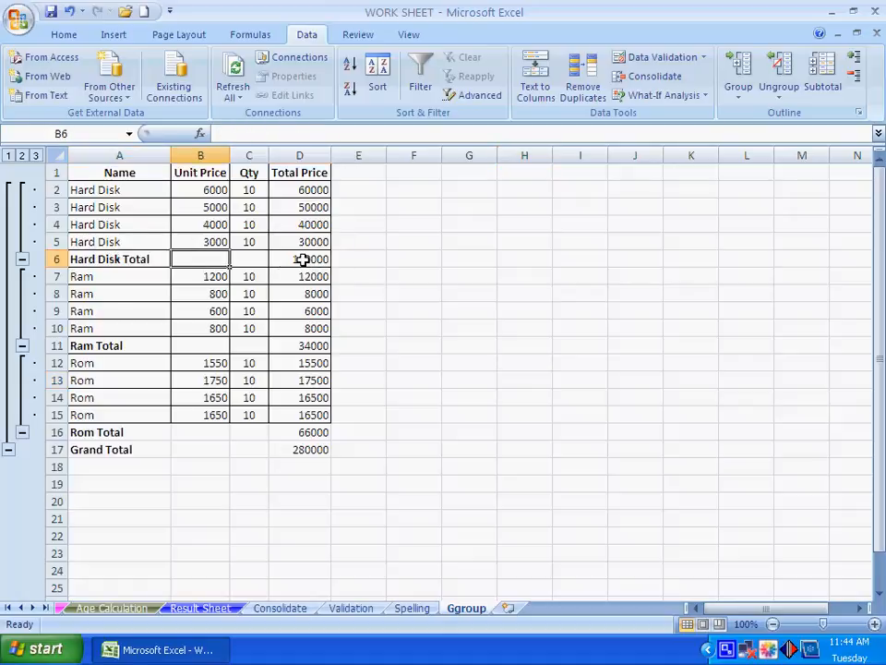
click(301, 260)
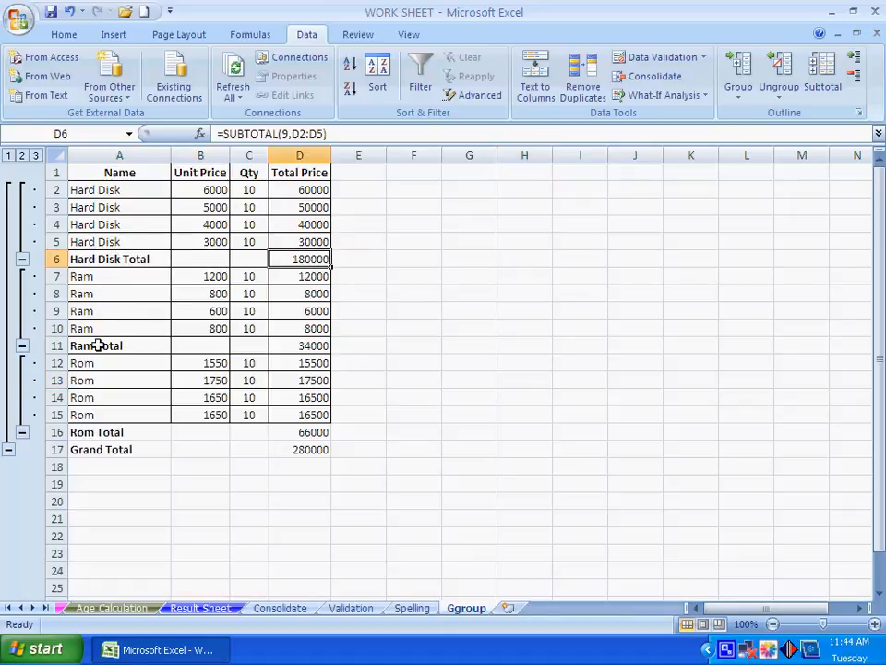
click(112, 346)
click(301, 346)
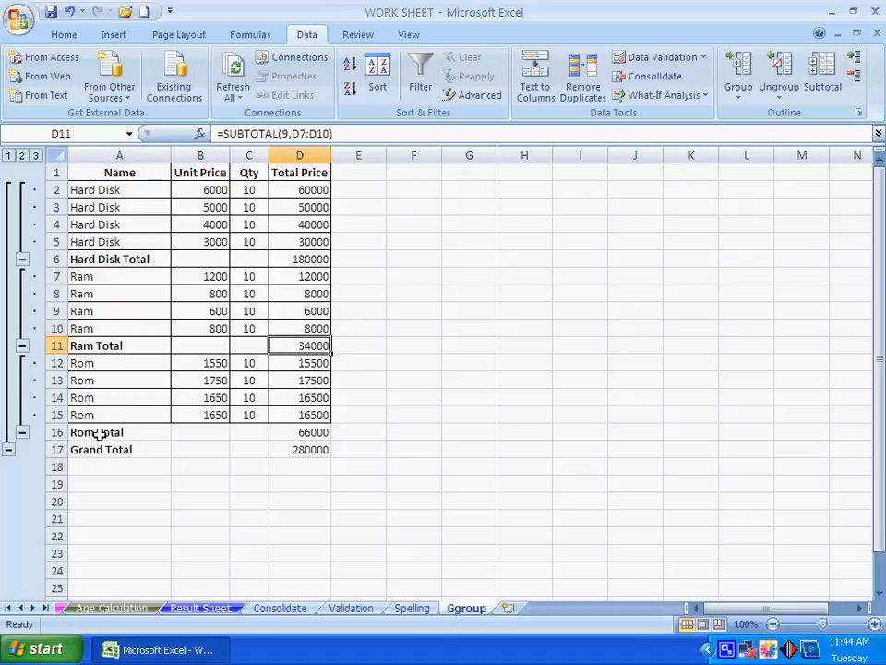
click(302, 434)
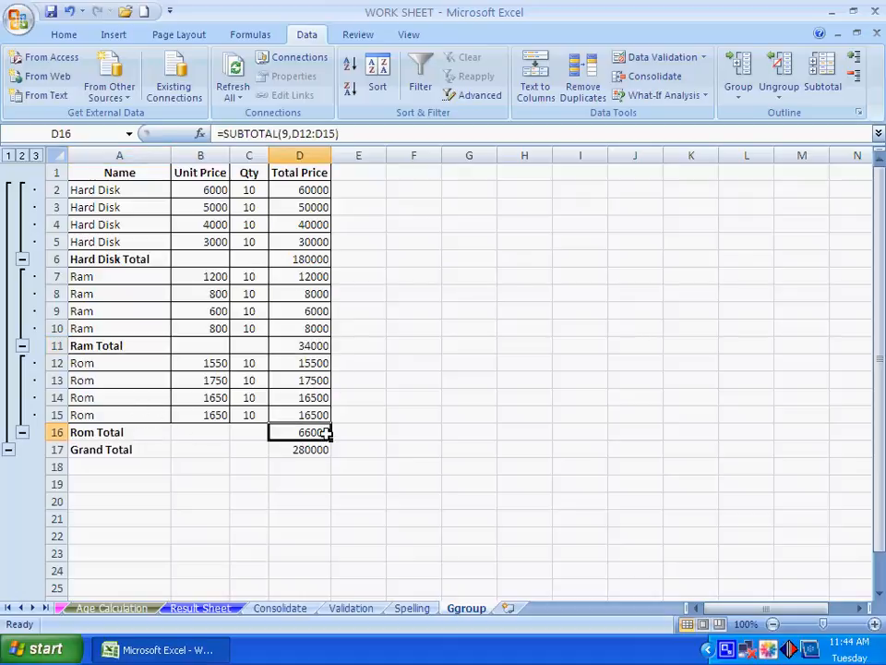
click(295, 263)
click(314, 346)
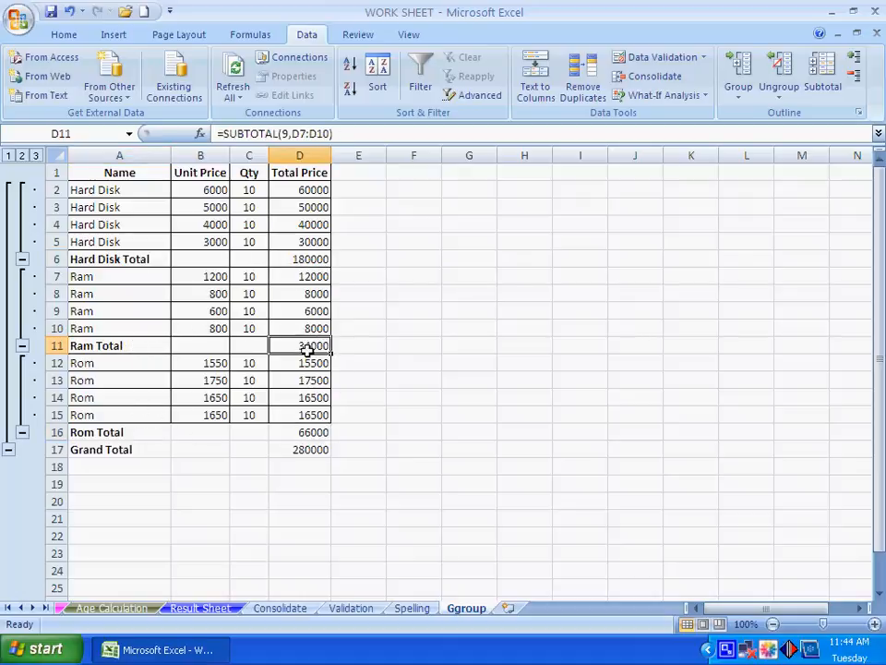
click(293, 438)
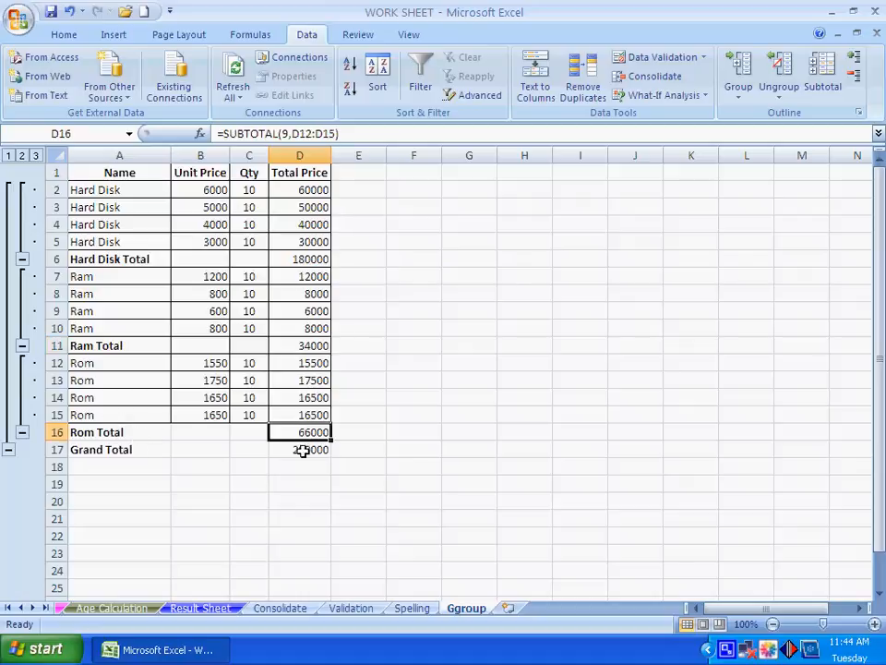
click(293, 448)
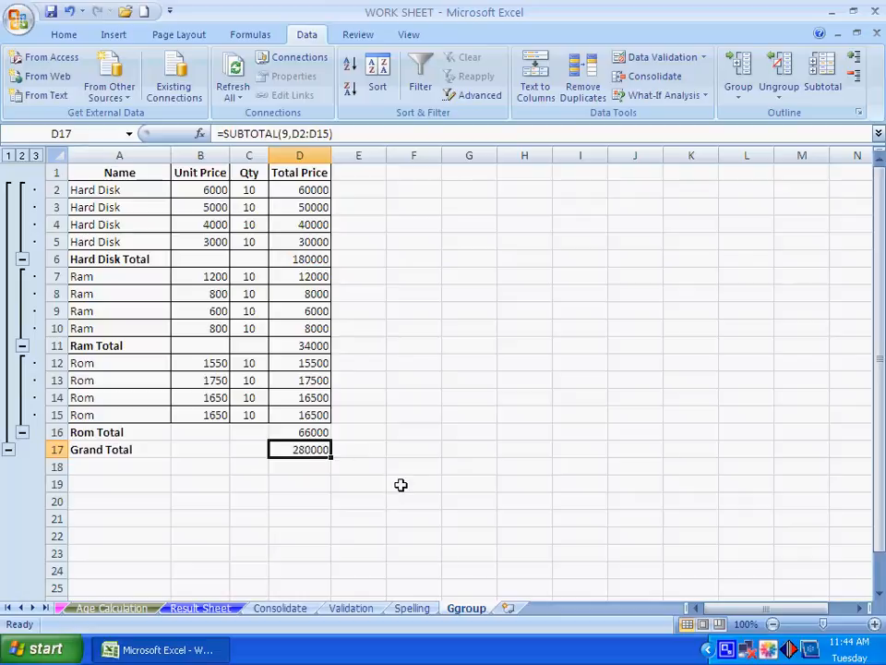
click(358, 501)
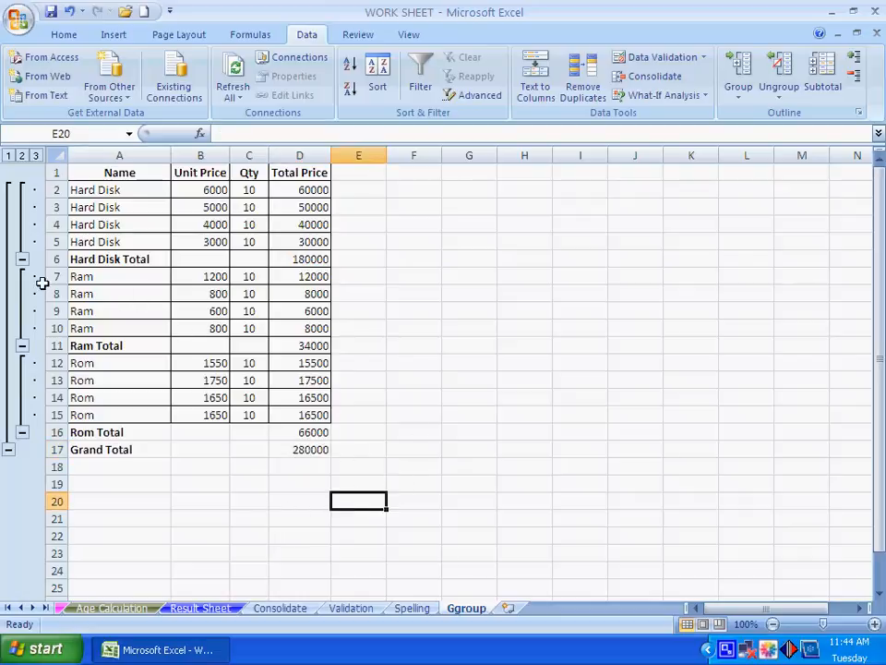
- Collapse the Hard Disk, Ram and Rom groups so only their total rows are listed
click(22, 261)
click(22, 276)
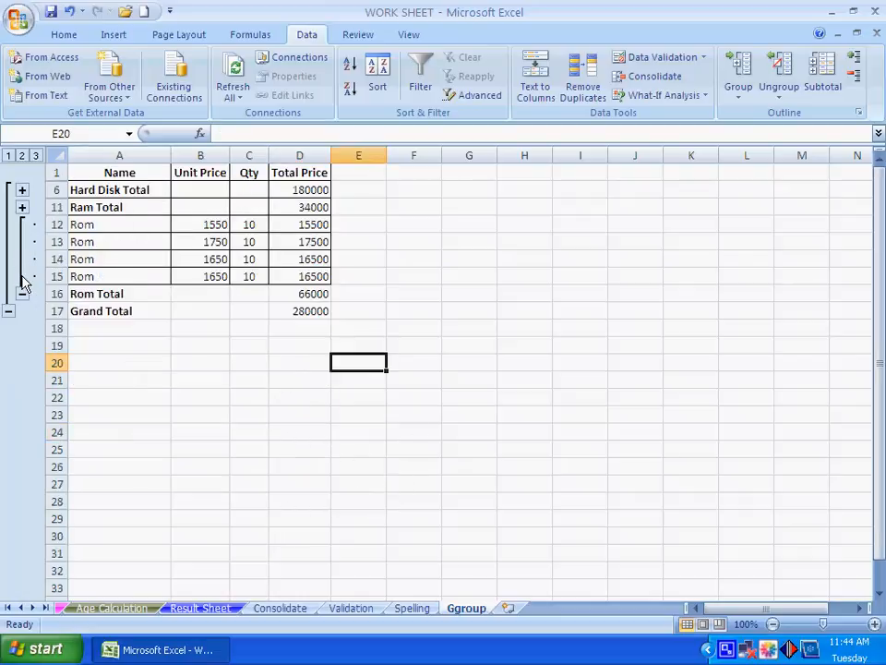
click(22, 294)
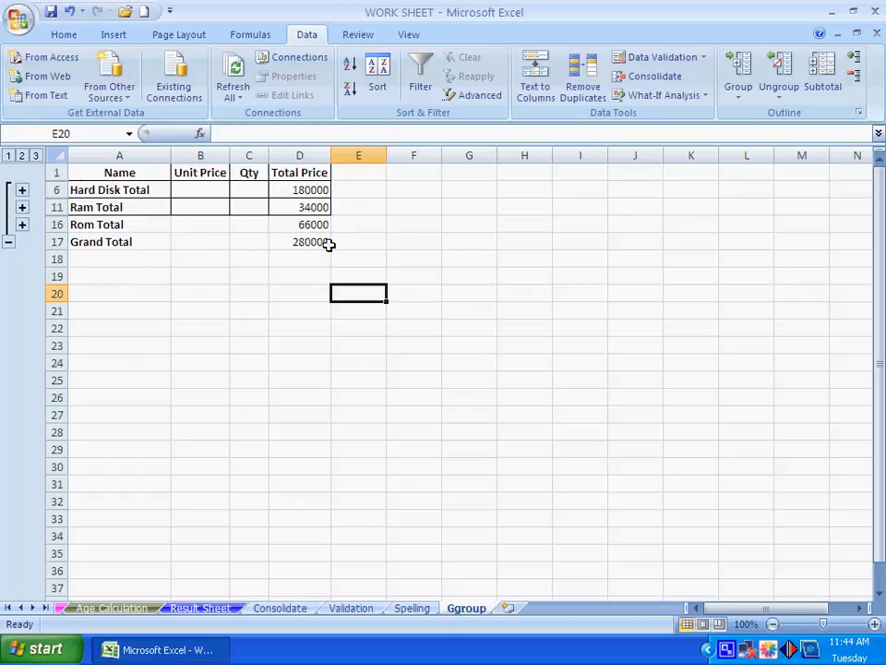
- Apply all borders to the Rom Total and Grand Total rows, A16:D17
drag(76, 226, 305, 237)
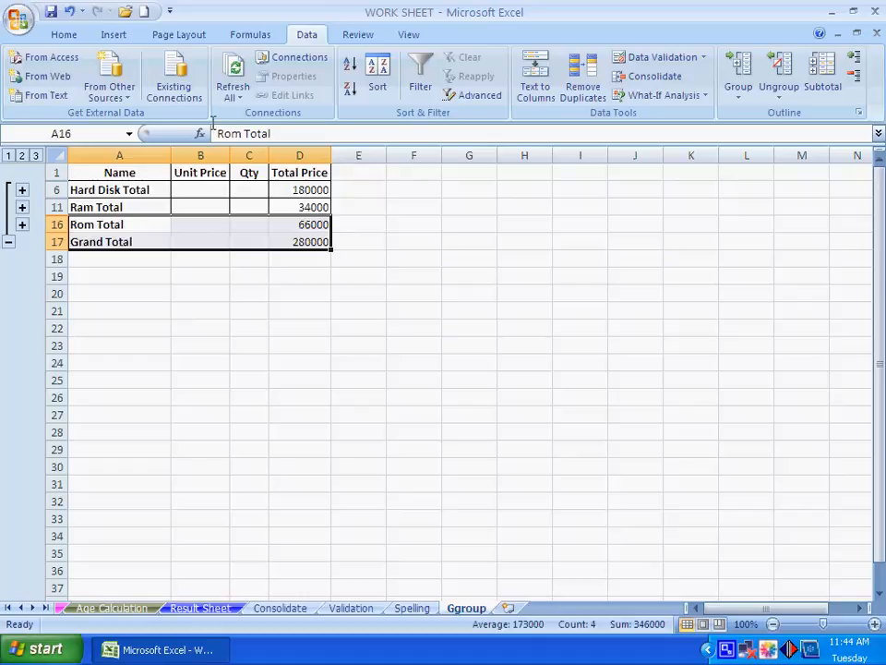
click(56, 33)
click(156, 90)
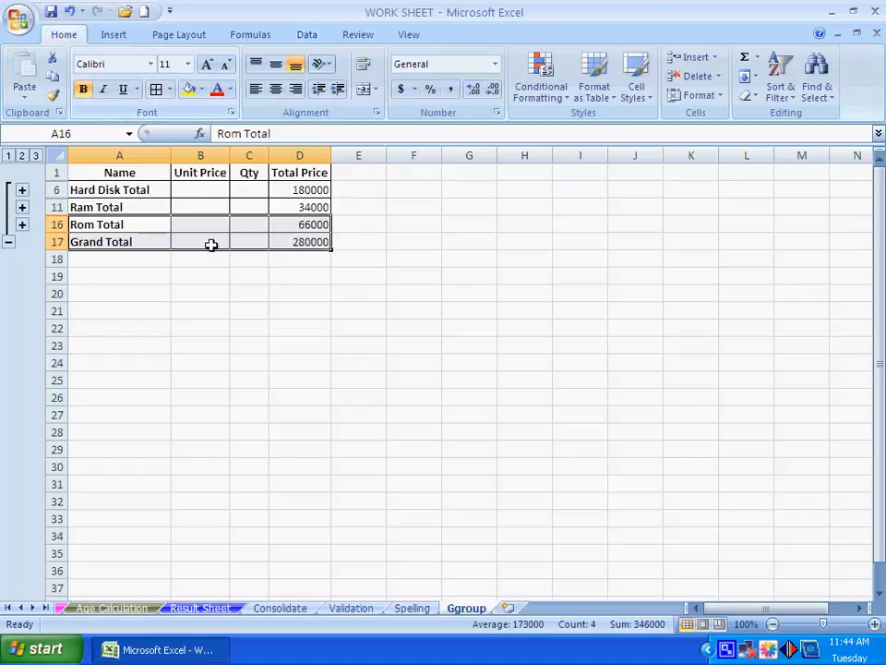
click(209, 242)
click(220, 320)
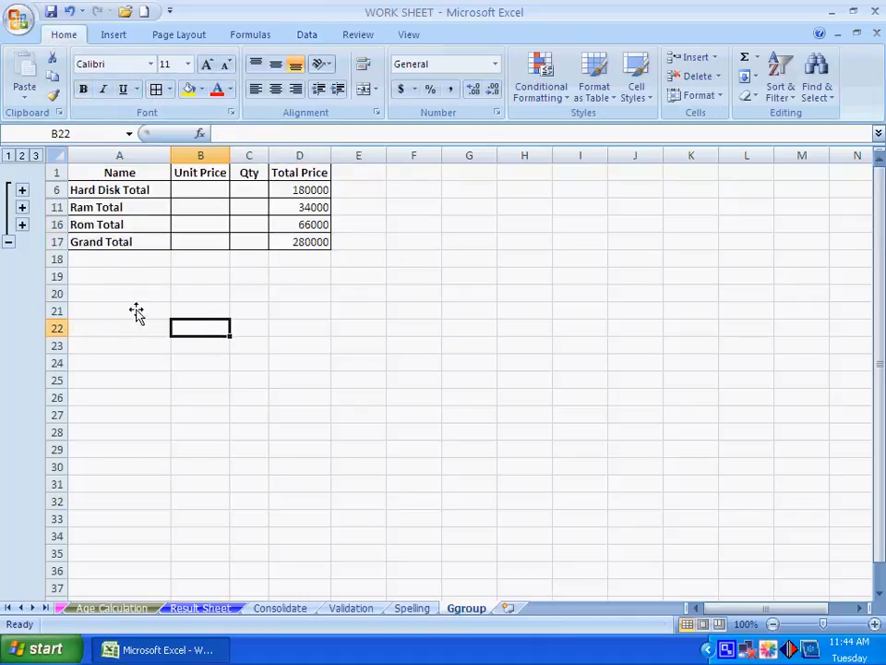
- Expand the Rom, Ram and Hard Disk groups and select the whole subtotaled table A1:D17
click(22, 226)
click(23, 206)
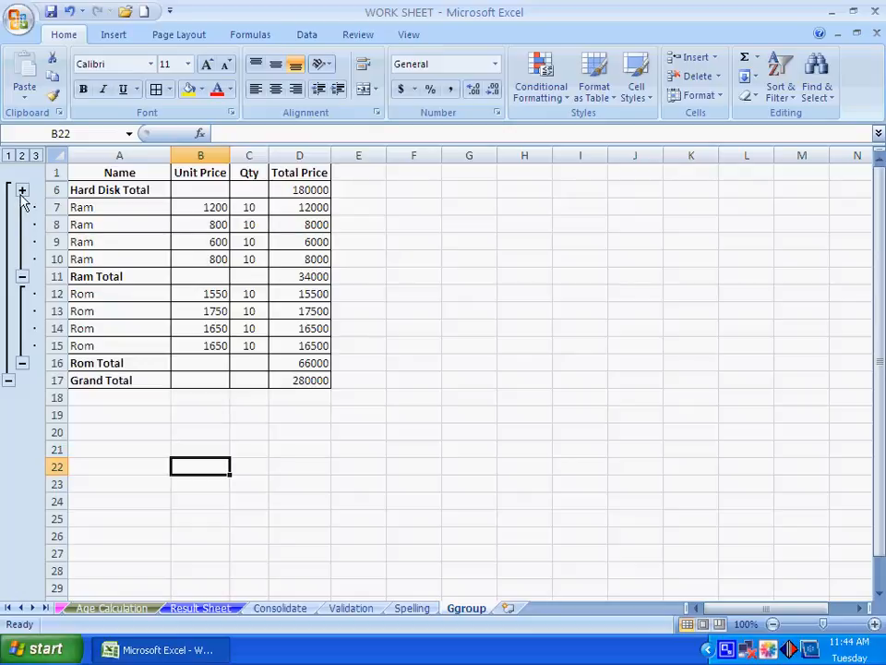
click(23, 190)
drag(97, 176, 322, 452)
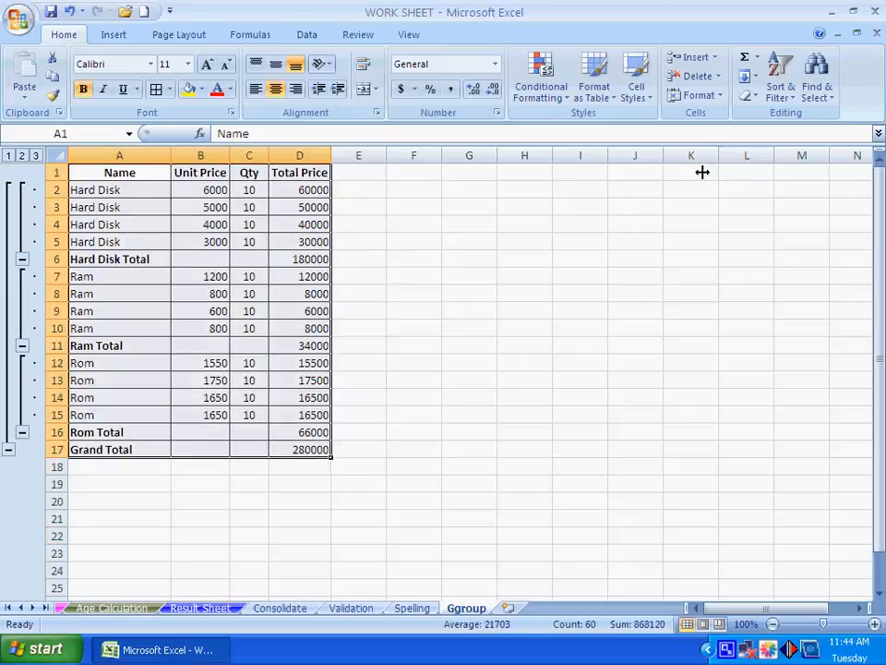
click(305, 34)
click(831, 86)
drag(466, 178, 522, 200)
click(617, 441)
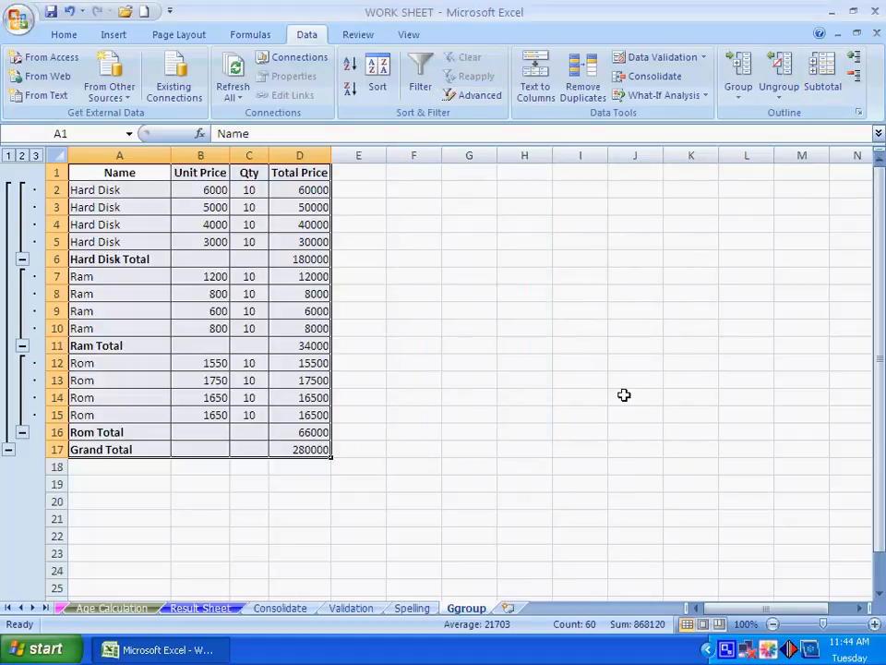
- Hide the outline's detail down to the Grand Total row, and restore the detail of all three groups
click(856, 80)
click(857, 83)
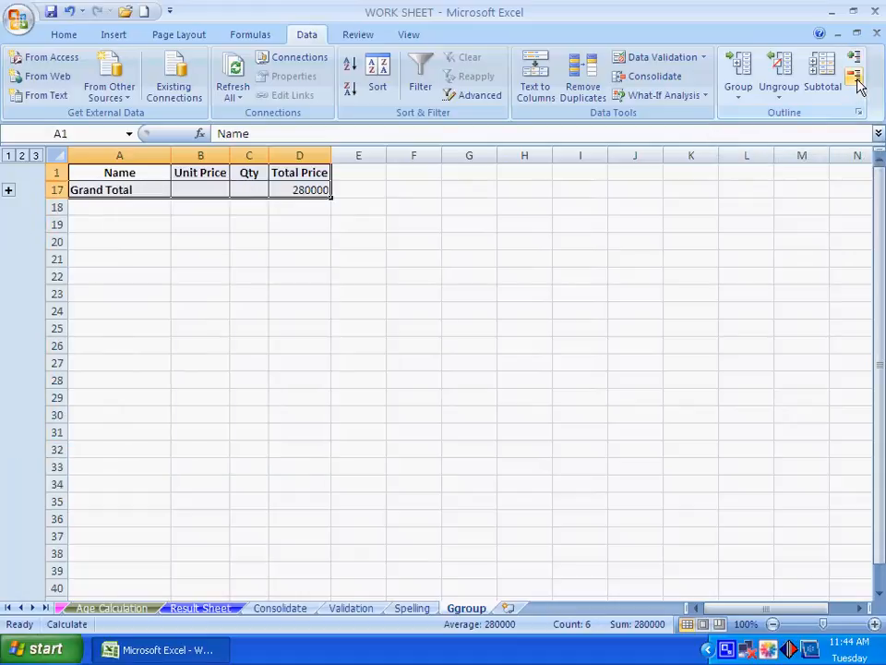
click(855, 59)
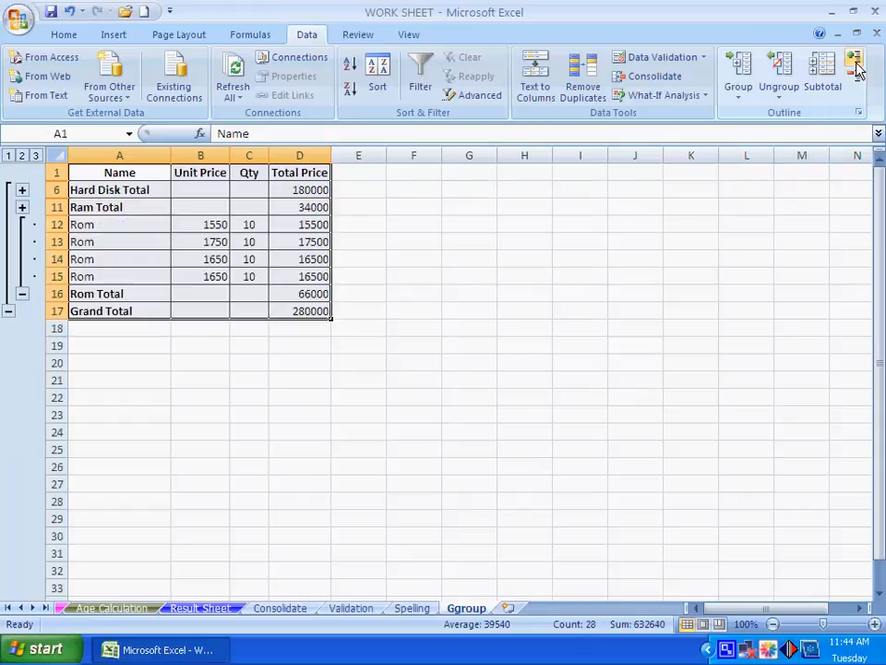
click(24, 207)
click(22, 190)
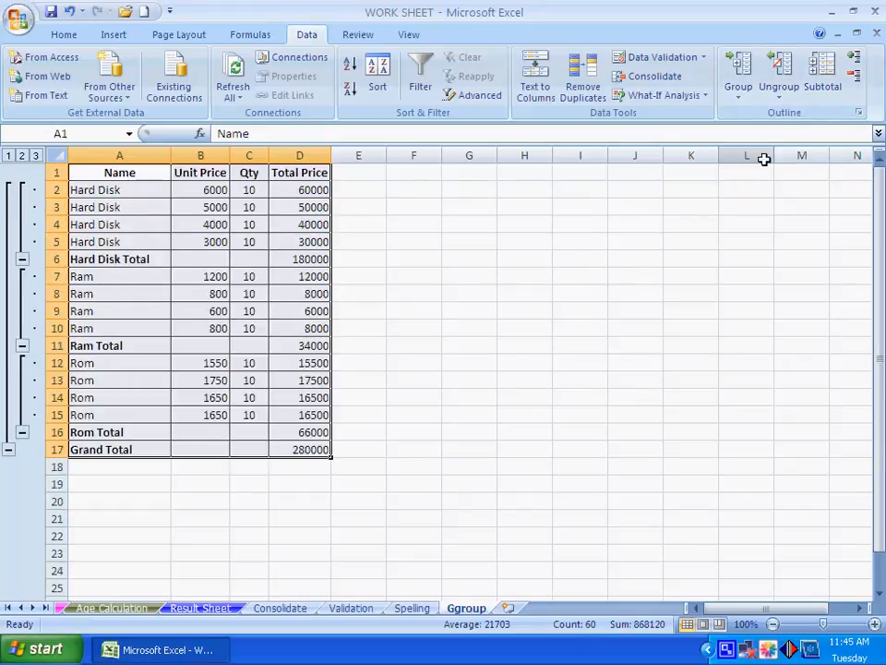
- Replace the table's subtotals with sums of Qty only at each change in Name
click(824, 83)
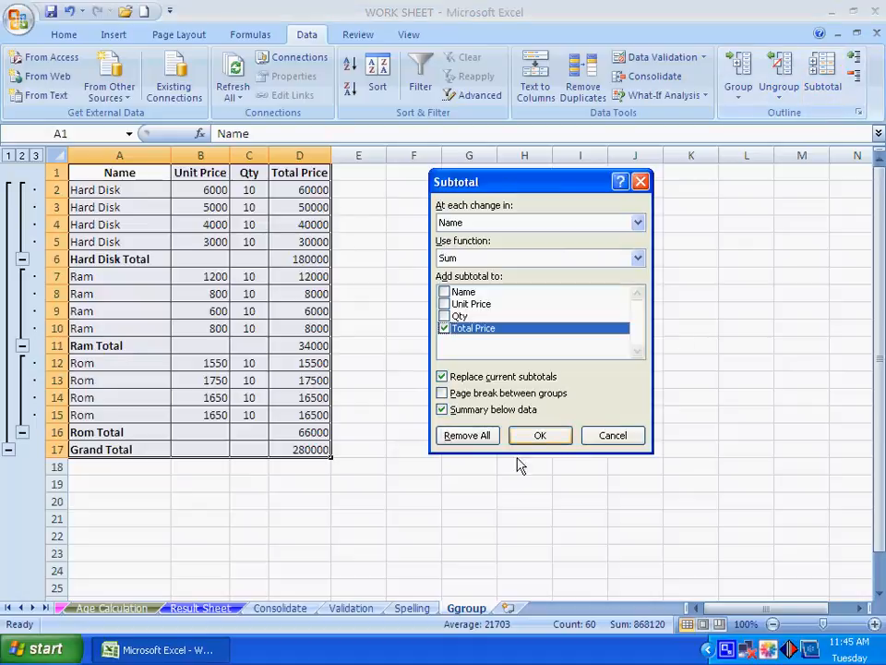
click(444, 316)
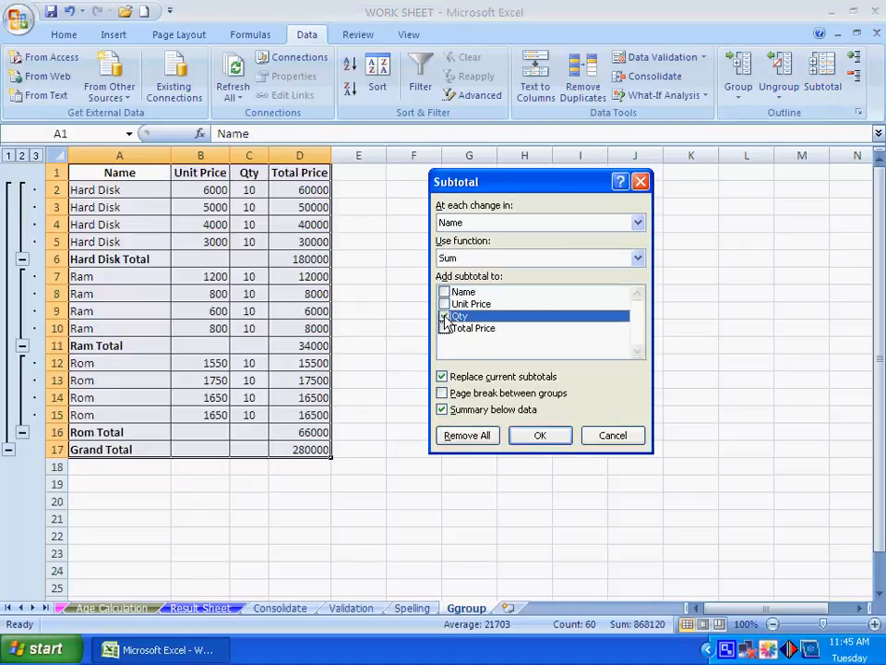
click(539, 437)
click(446, 391)
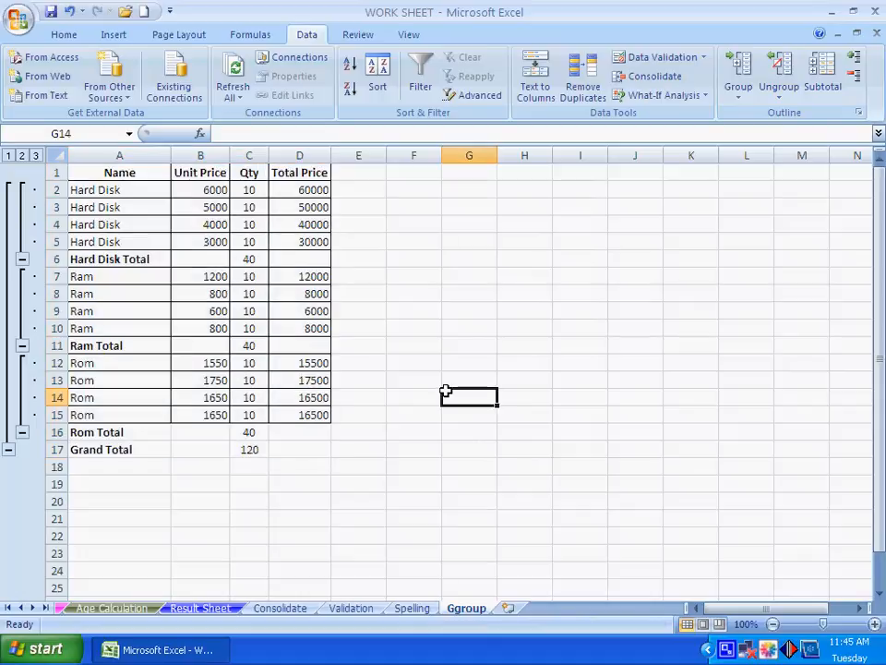
- Examine the Qty subtotals in the Hard Disk Total, Ram Total and Rom Total rows
click(110, 259)
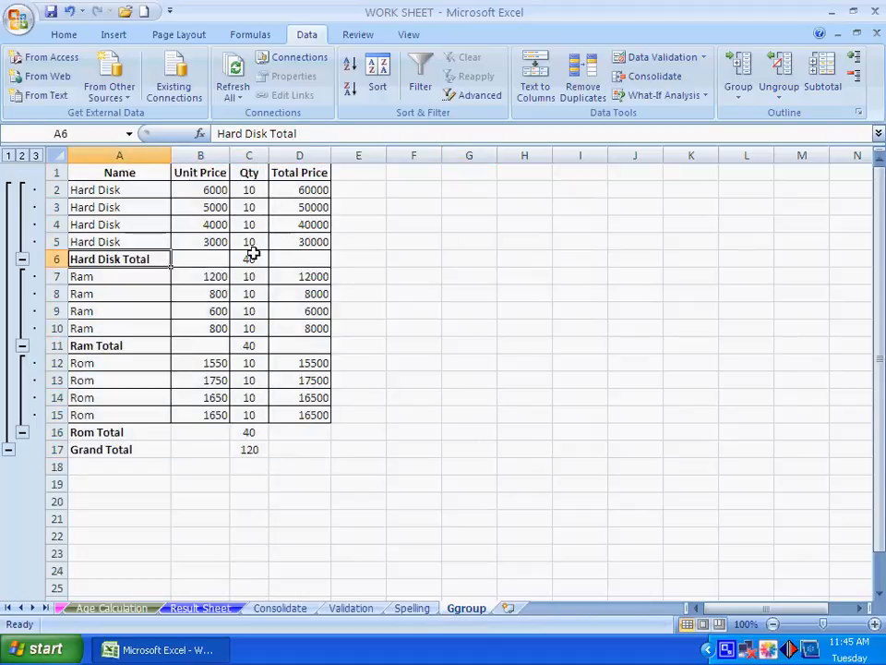
click(247, 258)
click(134, 349)
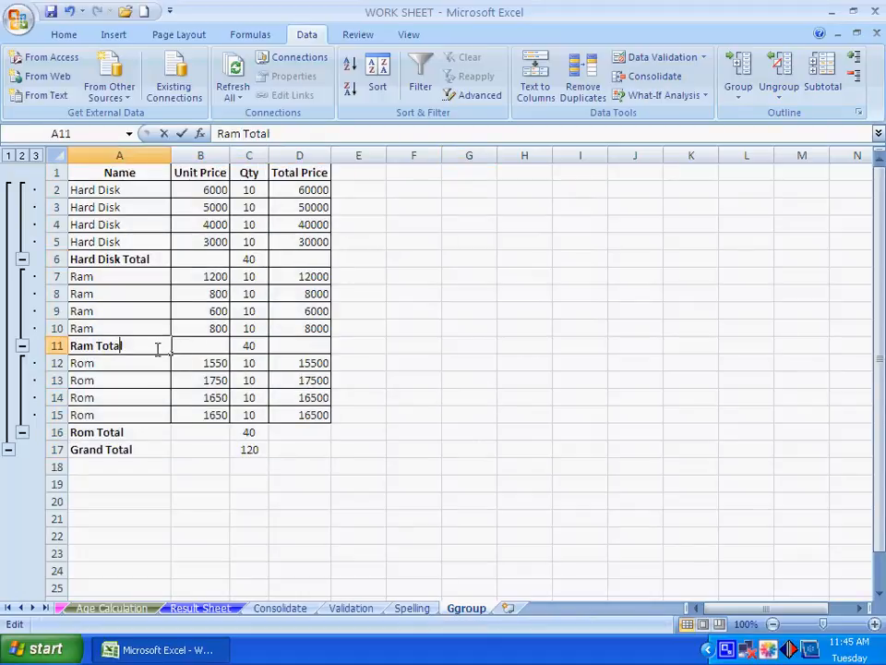
click(253, 348)
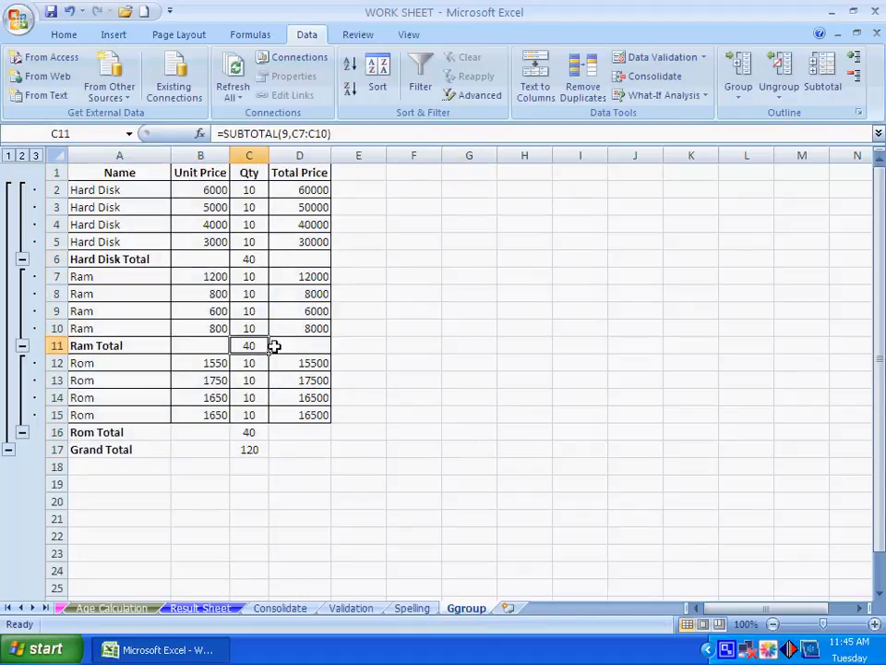
click(133, 435)
click(245, 435)
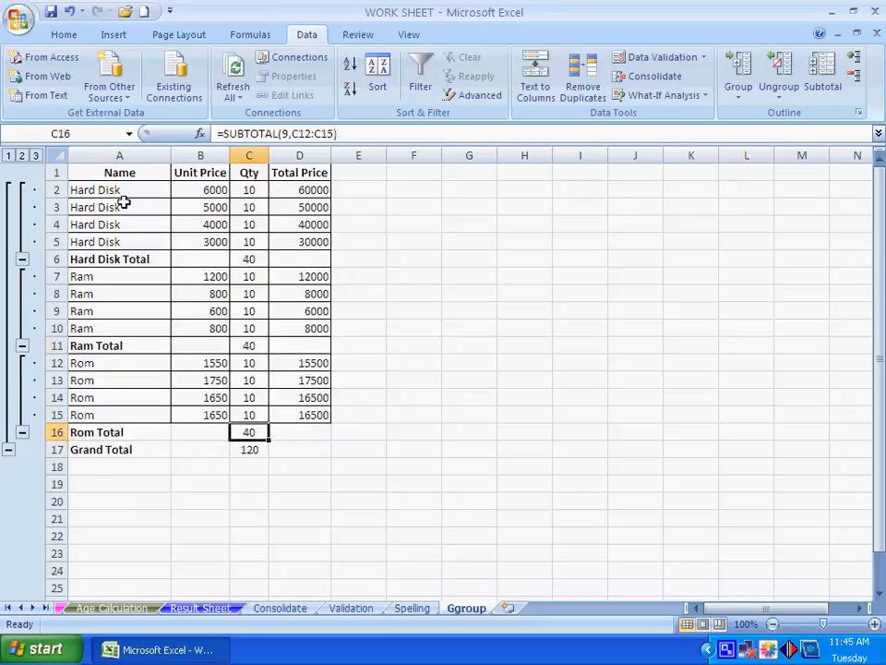
- Replace the subtotals of the whole table A1:D17 with sums of Unit Price only at each change in Name
drag(119, 174, 298, 451)
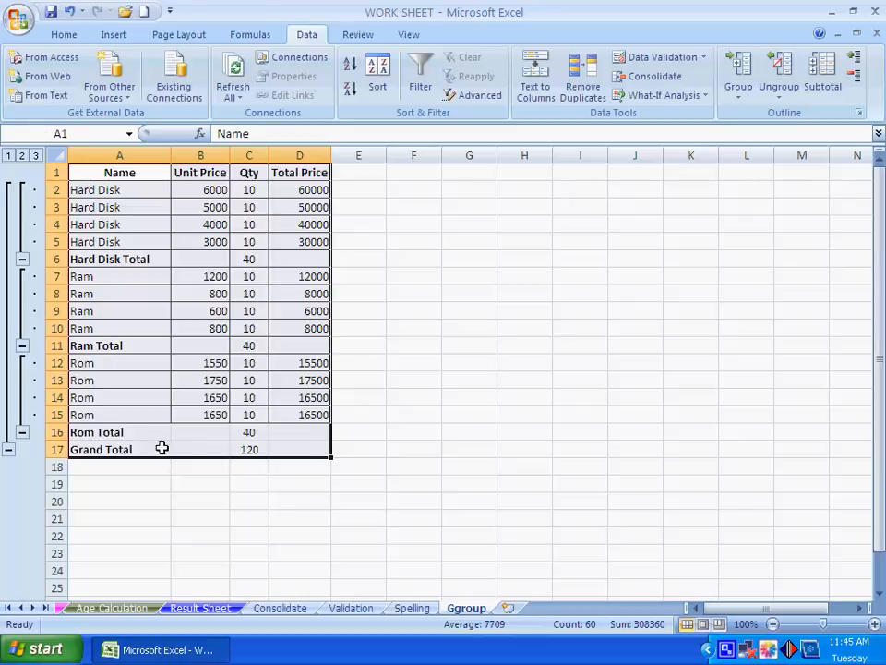
click(822, 78)
click(444, 304)
click(444, 316)
click(541, 435)
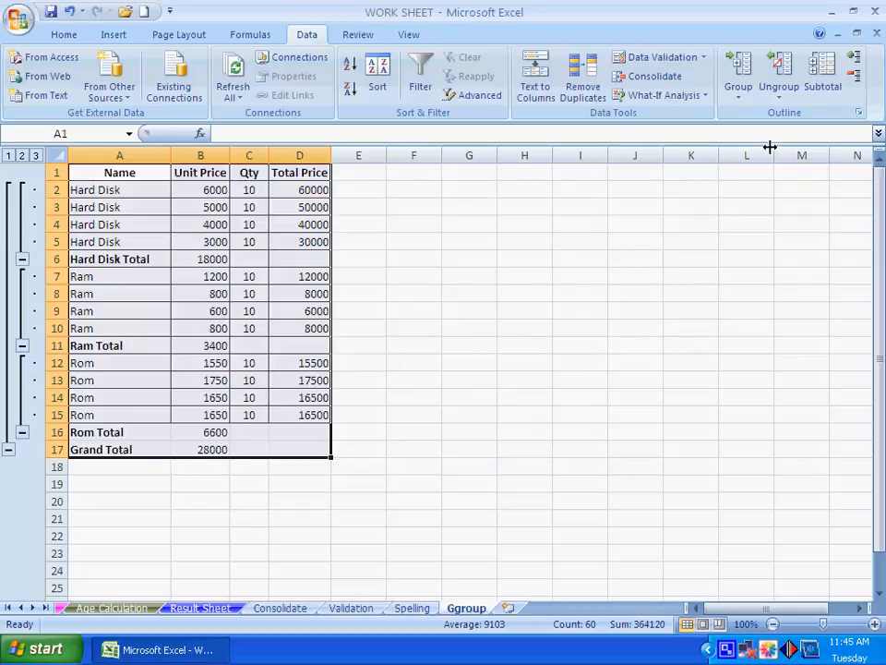
- Replace the Unit Price subtotals with sums of the Name column only at each change in Name
click(825, 77)
click(445, 291)
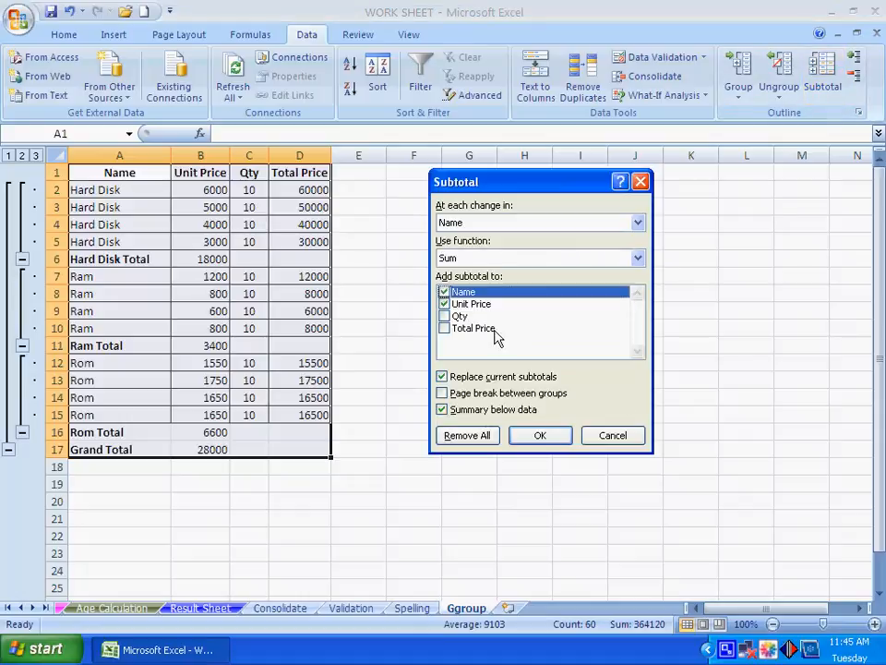
click(444, 304)
click(540, 435)
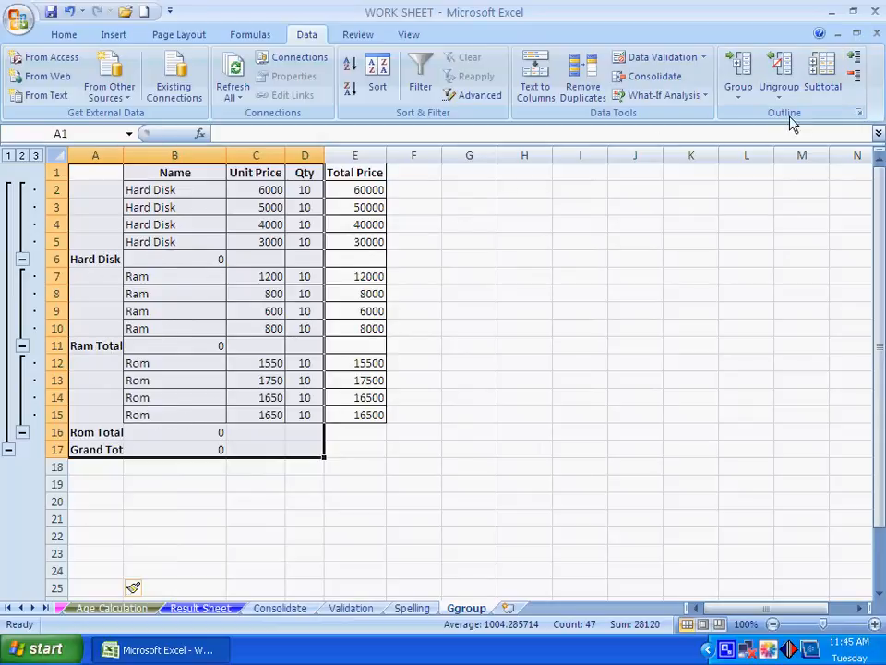
- Subtotal Name, Unit Price and Qty by sum at each change in Column A, and remove all subtotals
click(823, 73)
click(450, 305)
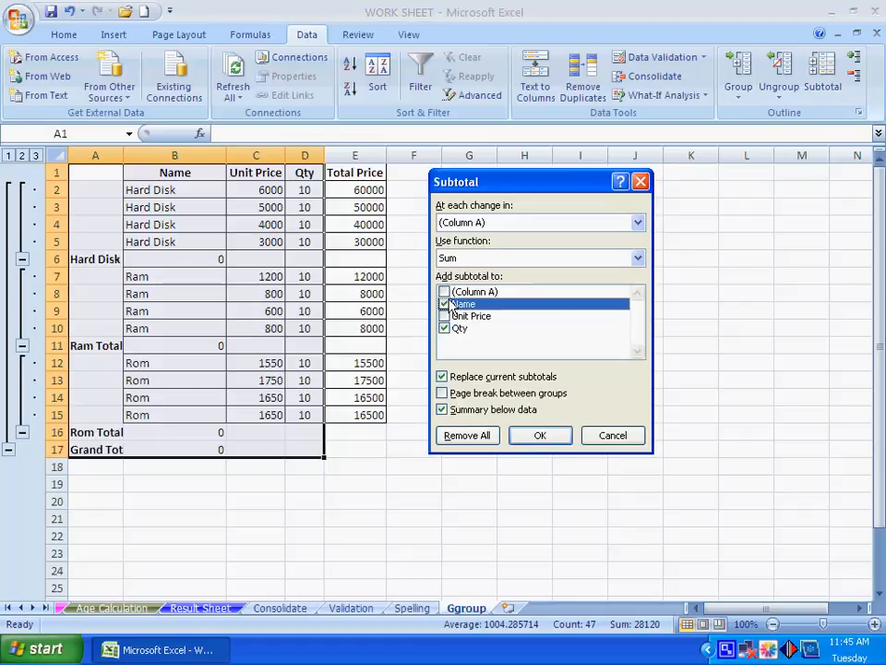
click(445, 316)
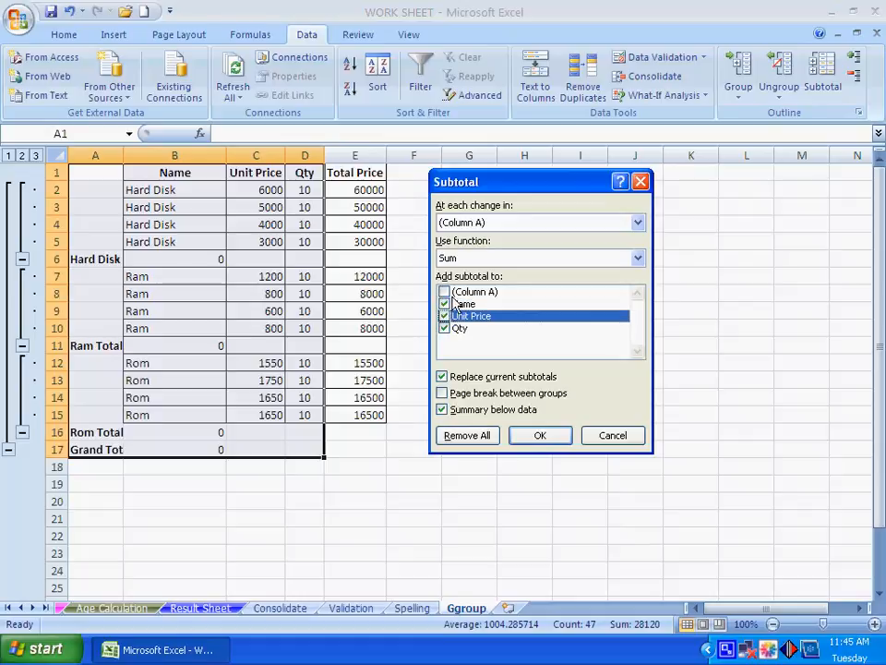
click(539, 435)
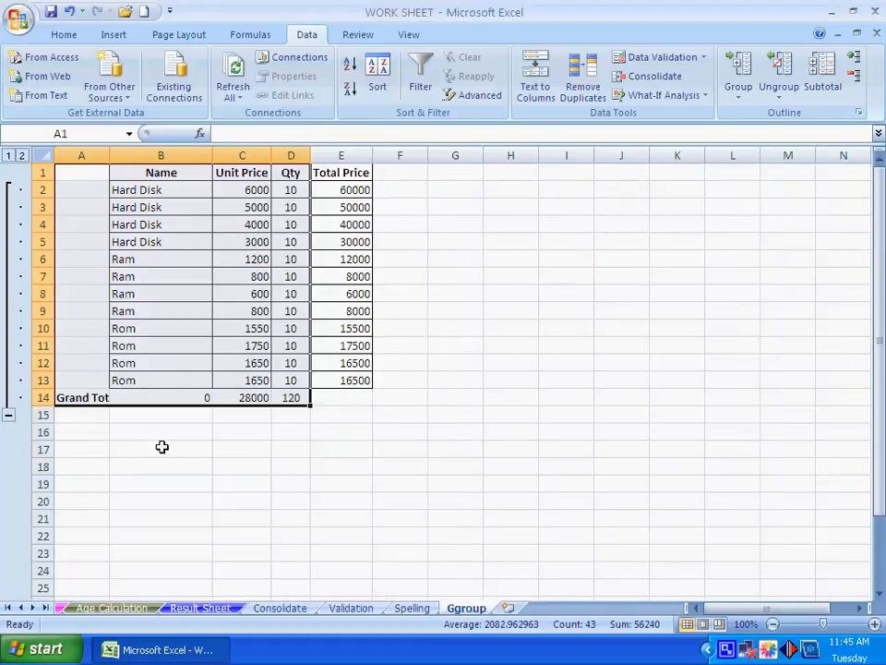
click(240, 452)
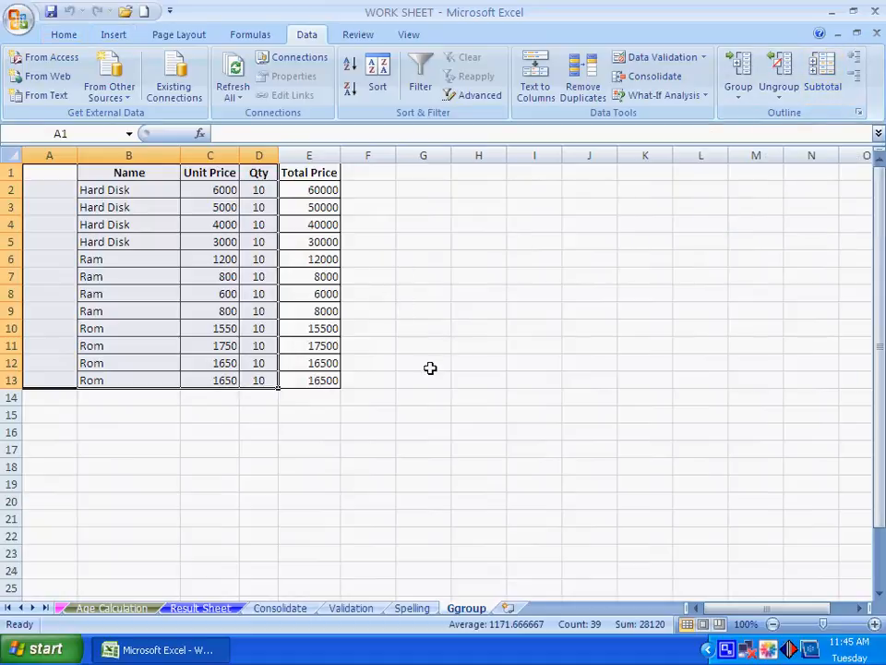
- Subtotal the table by sum at each change in Name, adding the subtotal to Unit Price only
click(814, 87)
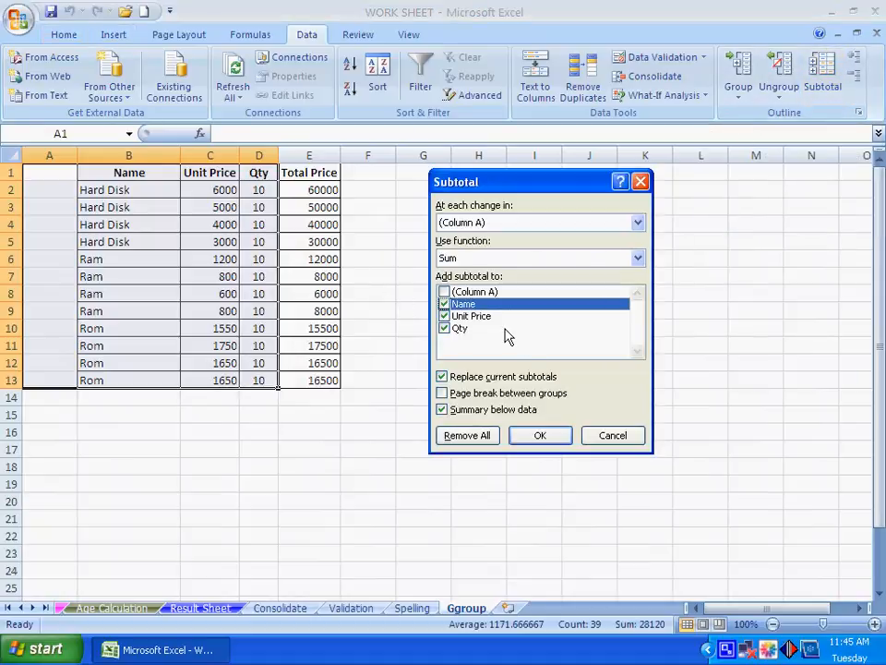
click(445, 305)
click(445, 317)
click(446, 328)
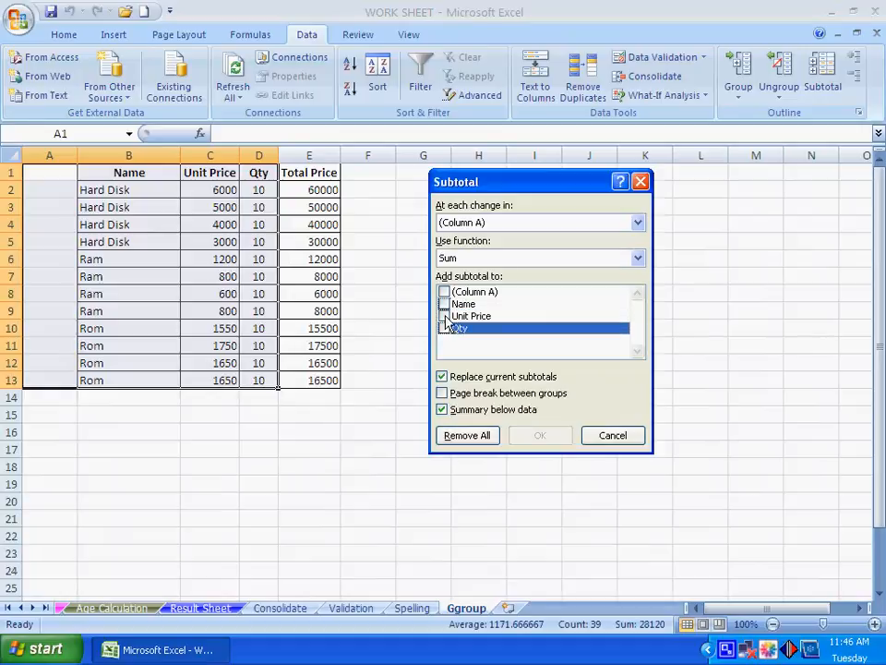
click(446, 316)
click(446, 317)
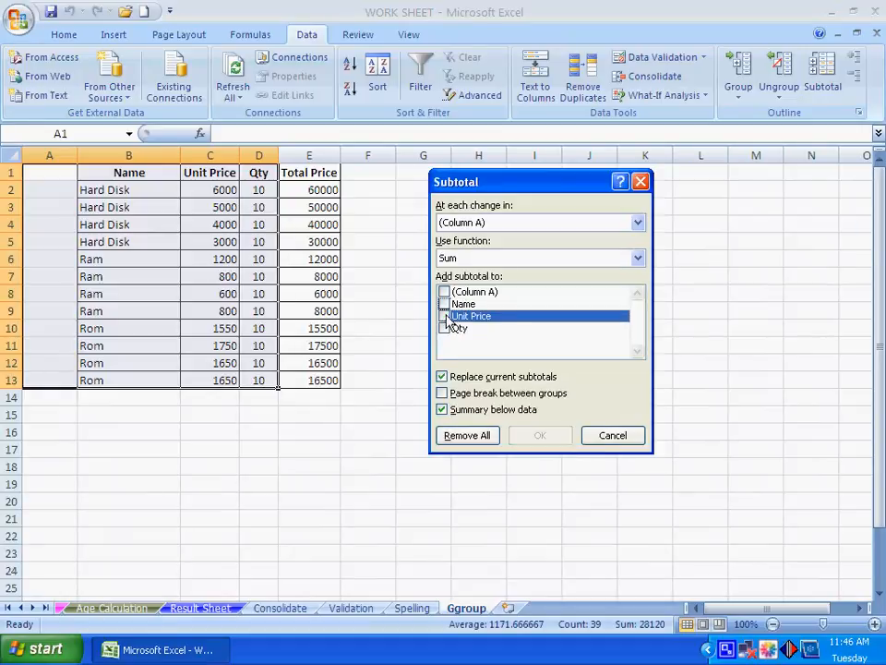
click(472, 222)
click(520, 223)
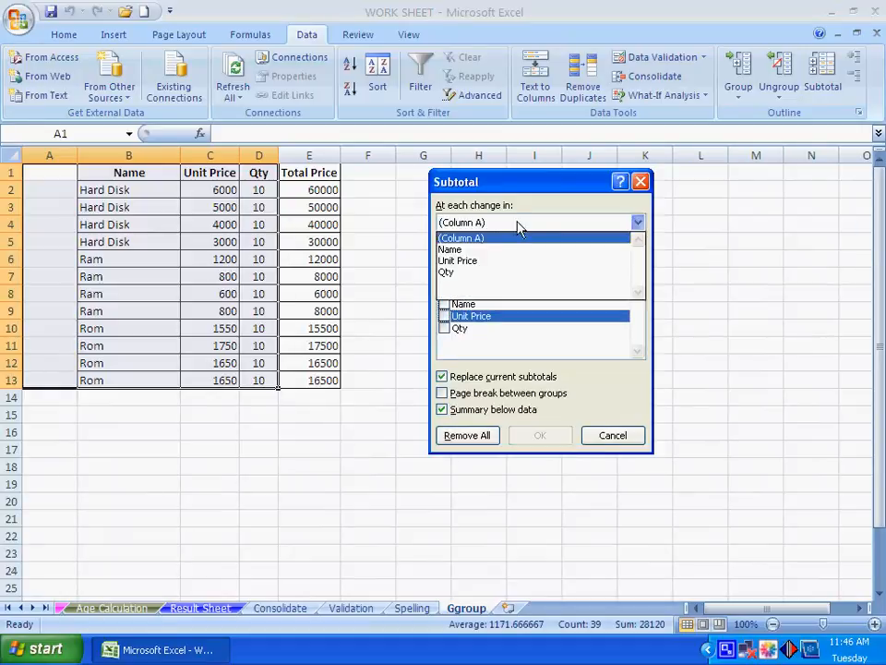
click(470, 252)
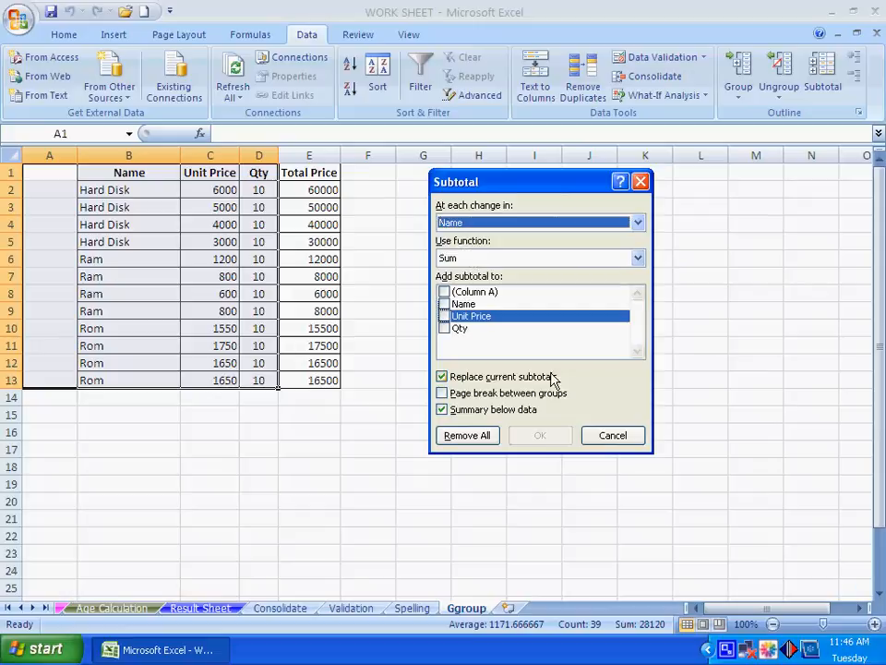
click(444, 317)
click(542, 435)
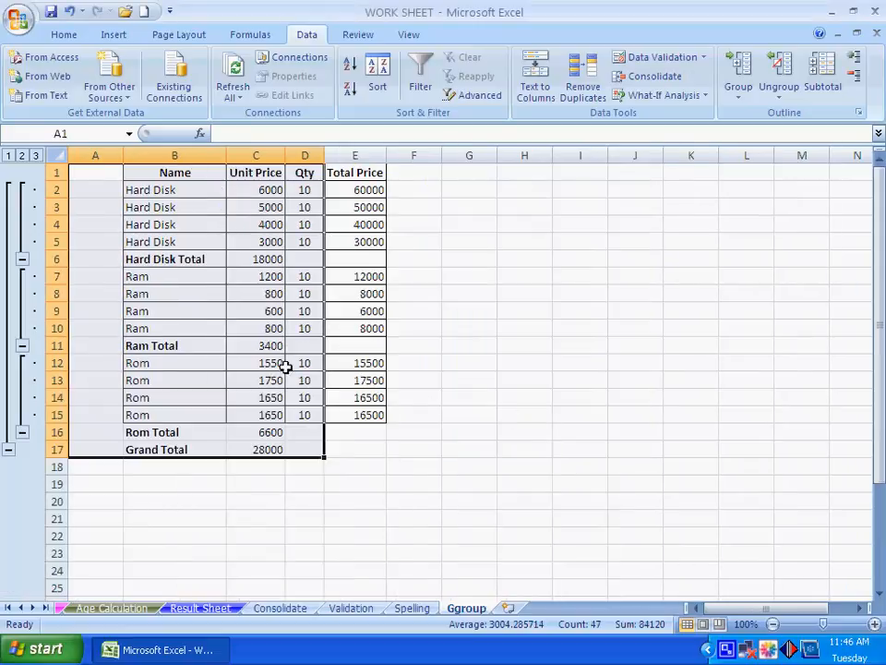
- Delete the empty column A in front of the Name column
click(268, 499)
click(95, 155)
right_click(100, 238)
click(218, 347)
click(382, 469)
- Replace the subtotals of table A1:D17 with sums of Total Price only at each change in Unit Price
click(112, 172)
drag(112, 172, 300, 450)
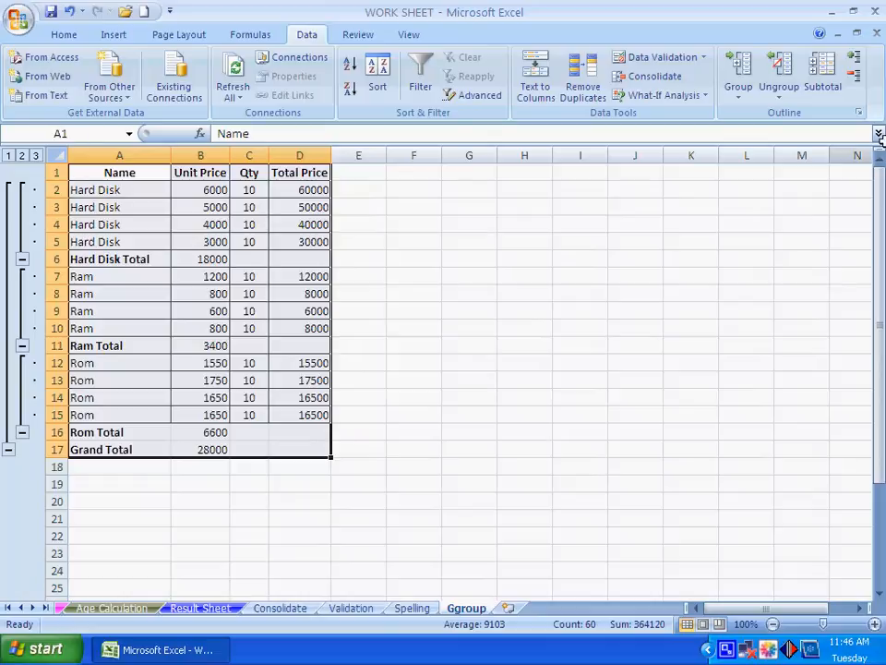
click(824, 74)
click(444, 316)
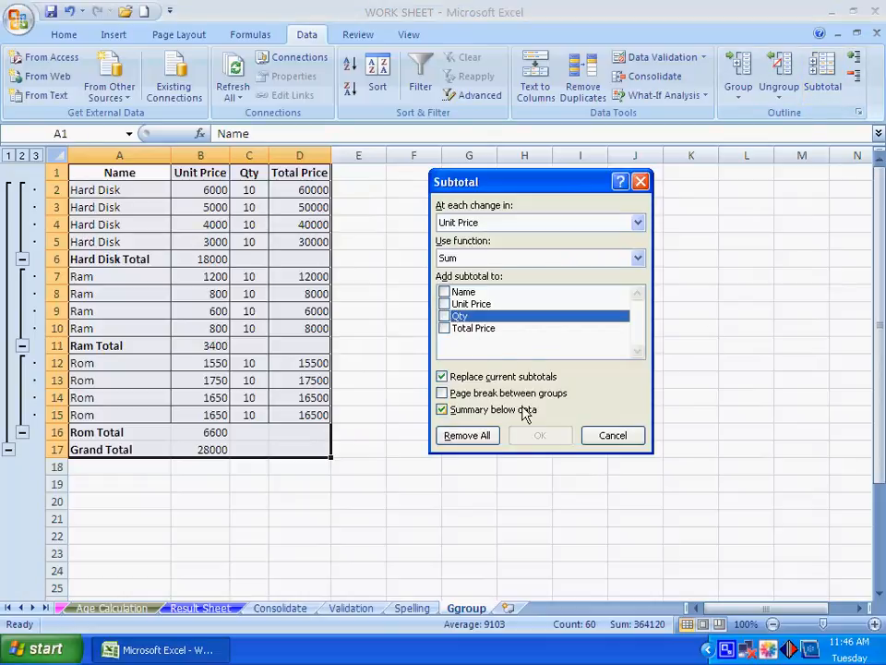
click(445, 329)
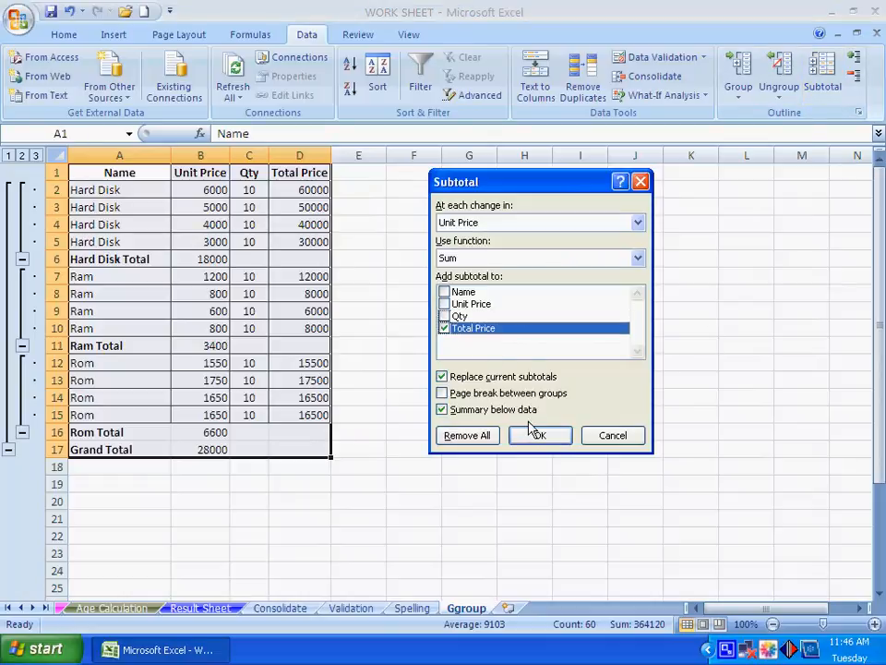
click(540, 434)
click(406, 296)
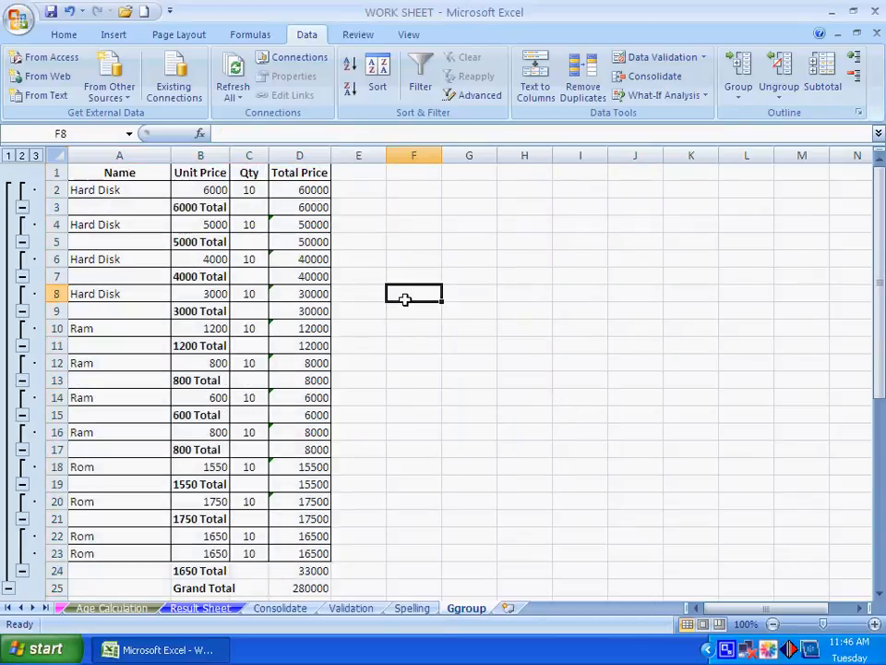
scroll(425, 374, down, 8)
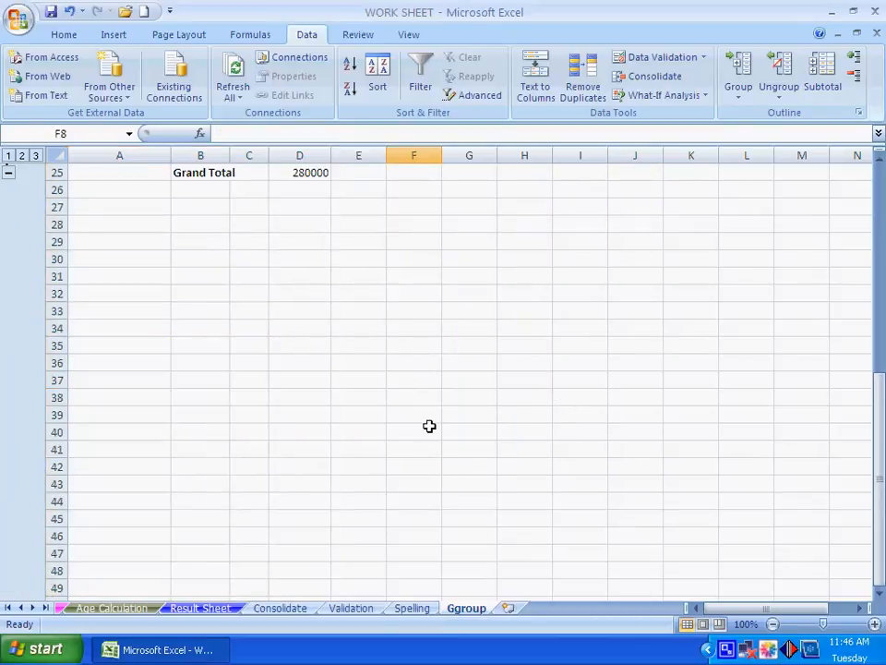